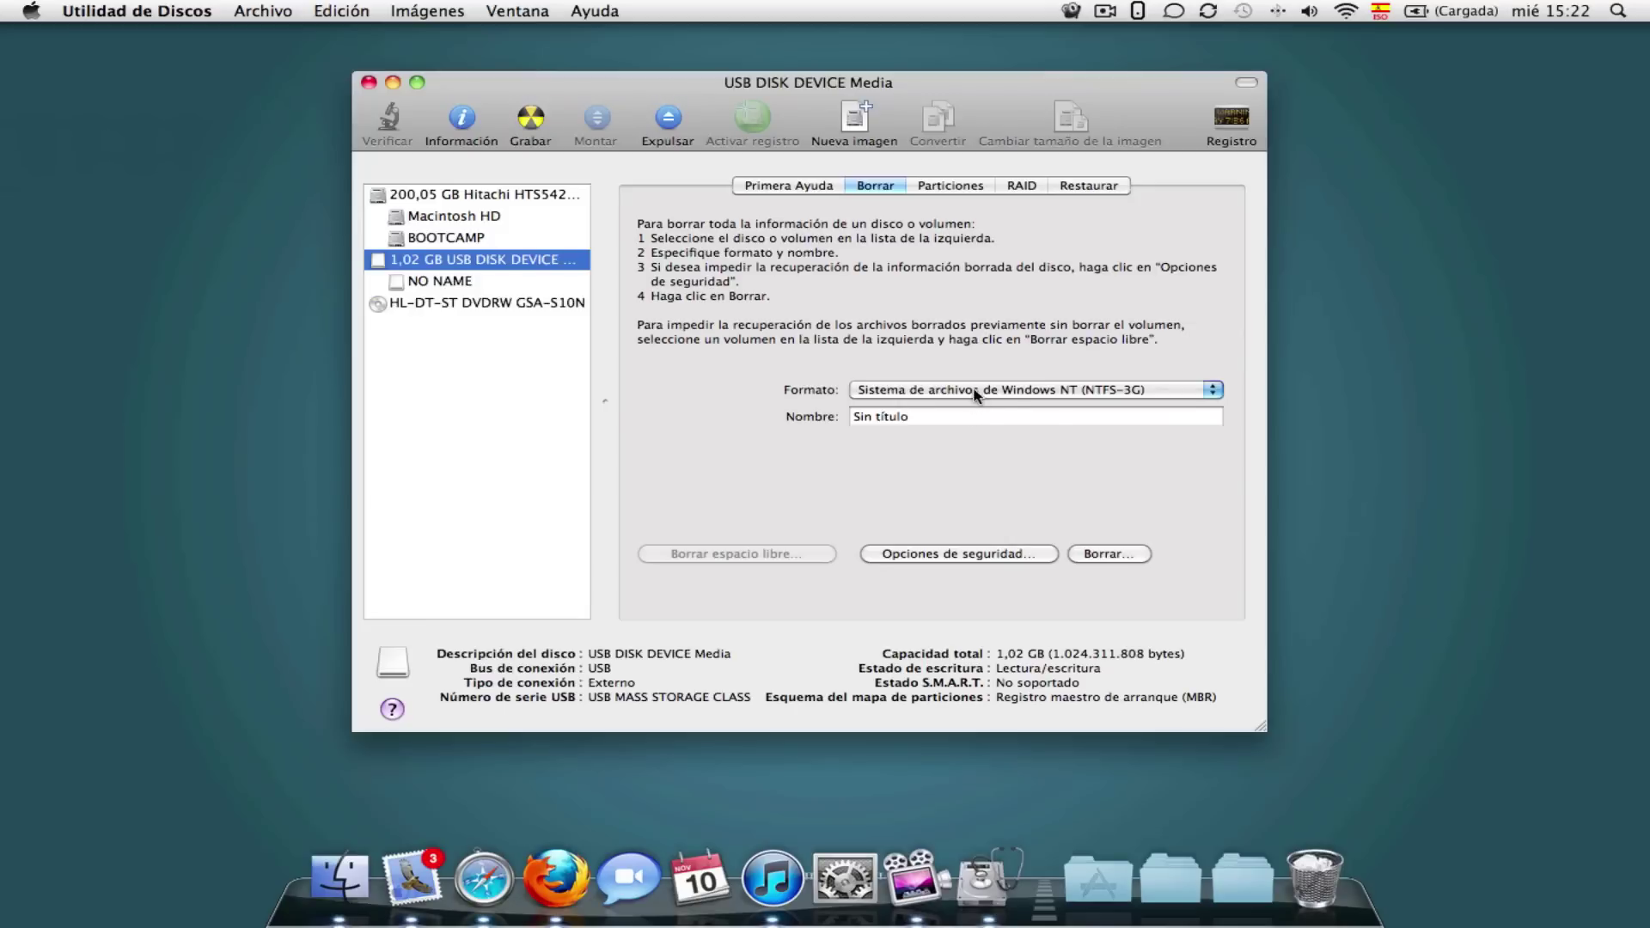
Step: Switch the USB disk's erase format between MS-DOS (FAT) and Windows NT (NTFS-3G), ending on NTFS-3G
click(976, 393)
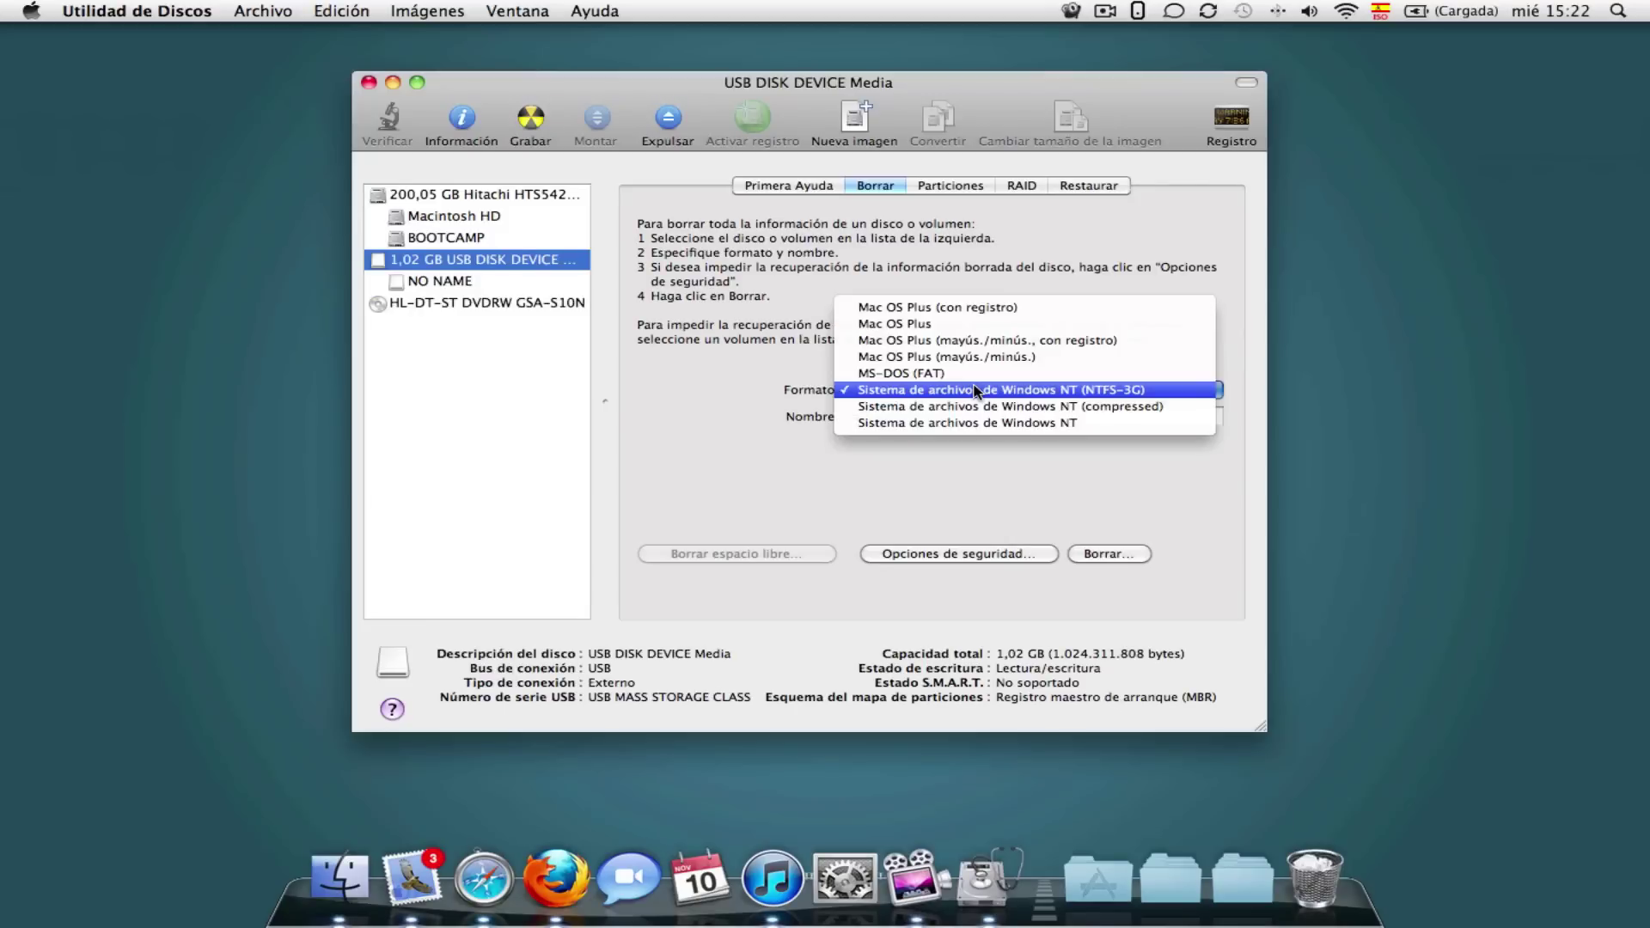
click(961, 368)
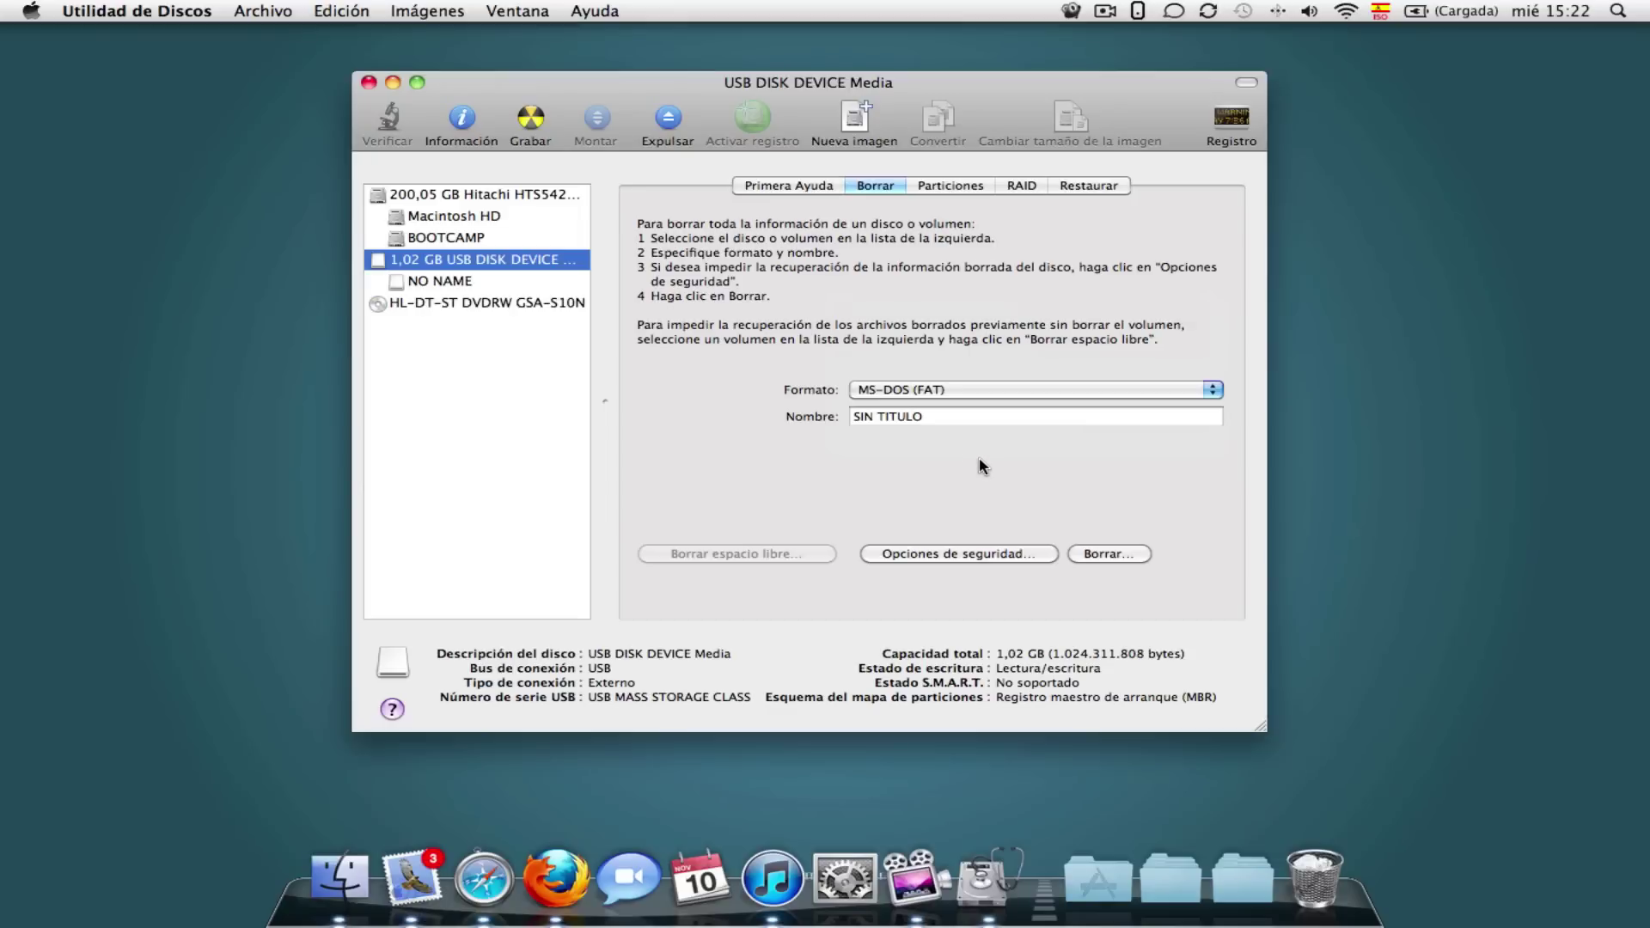
click(973, 391)
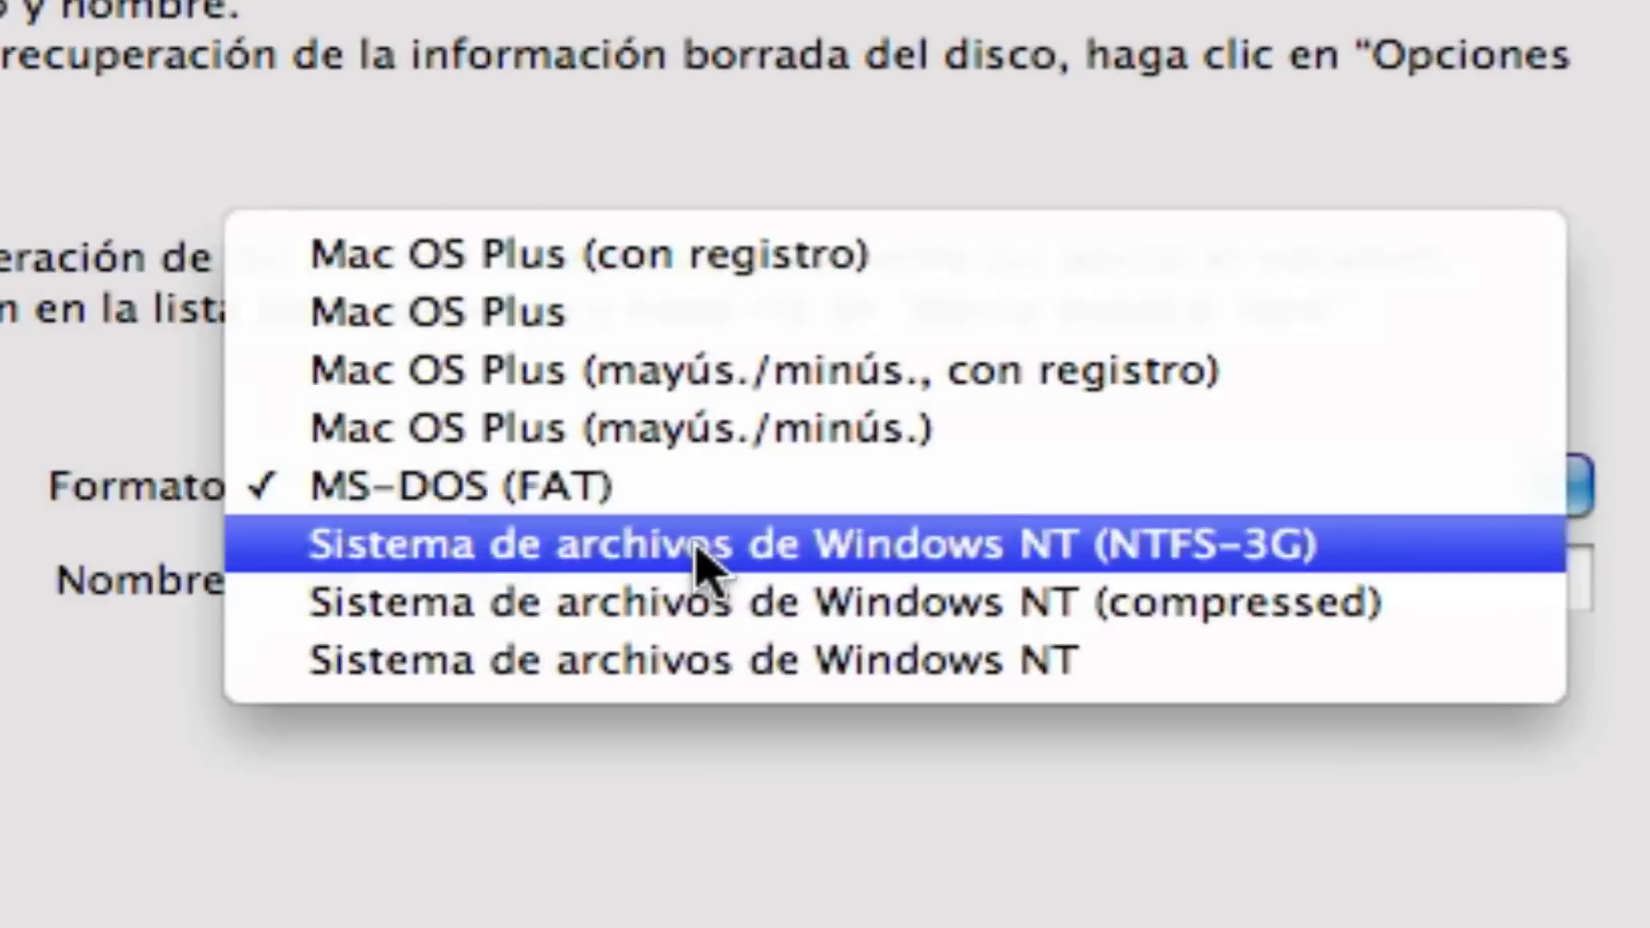
click(968, 407)
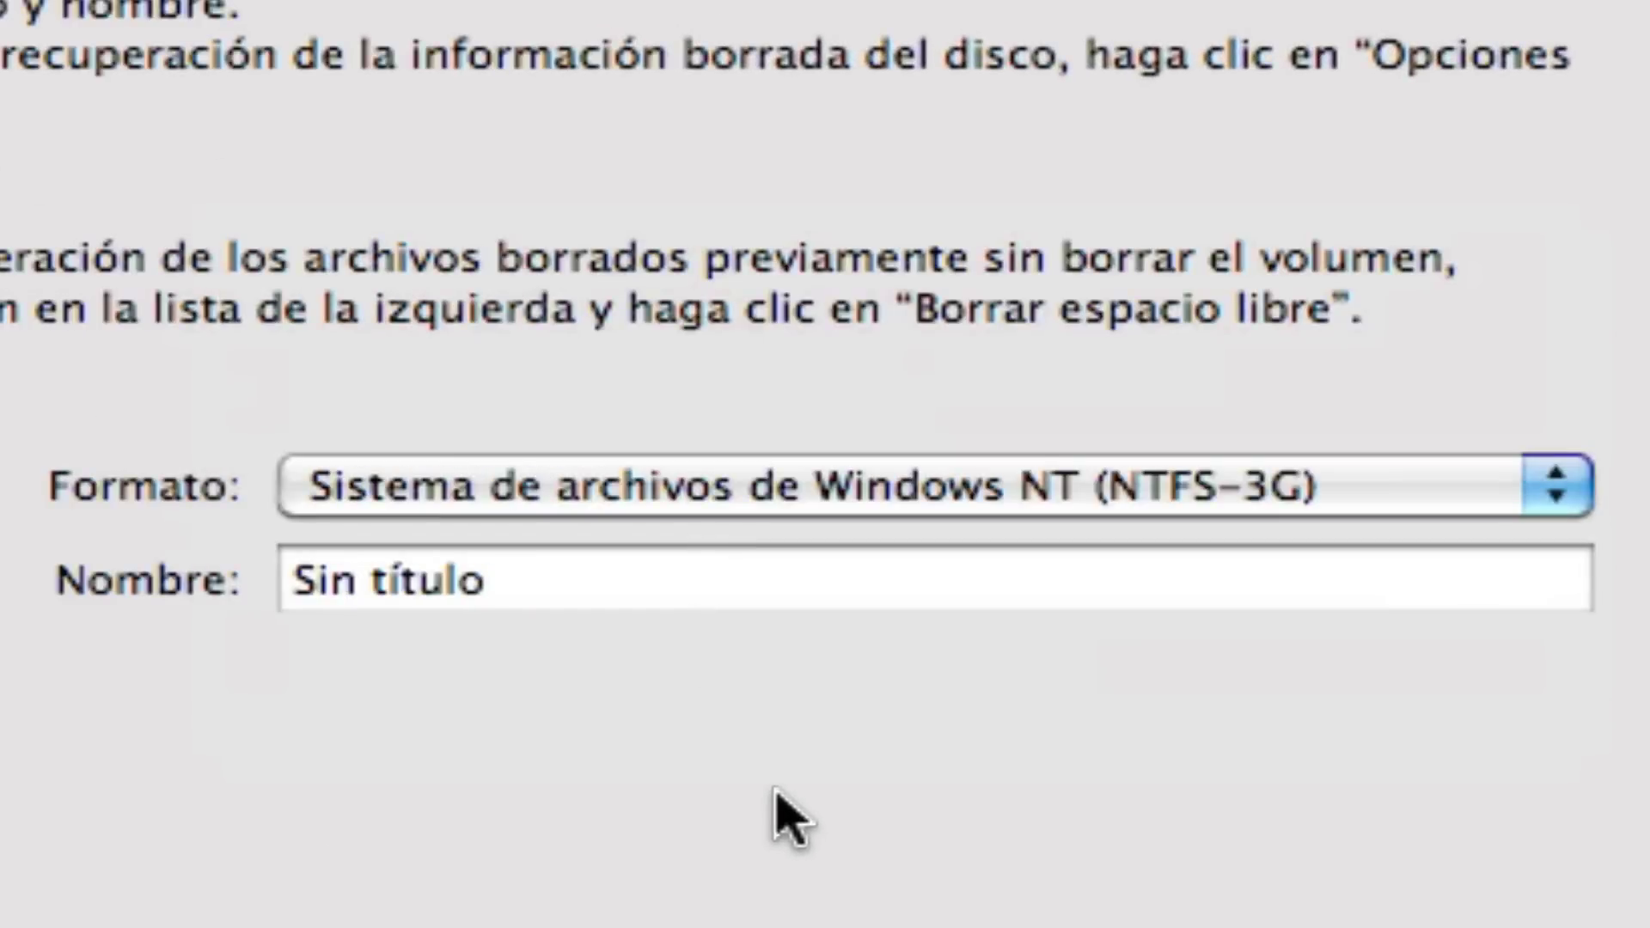
key(Up)
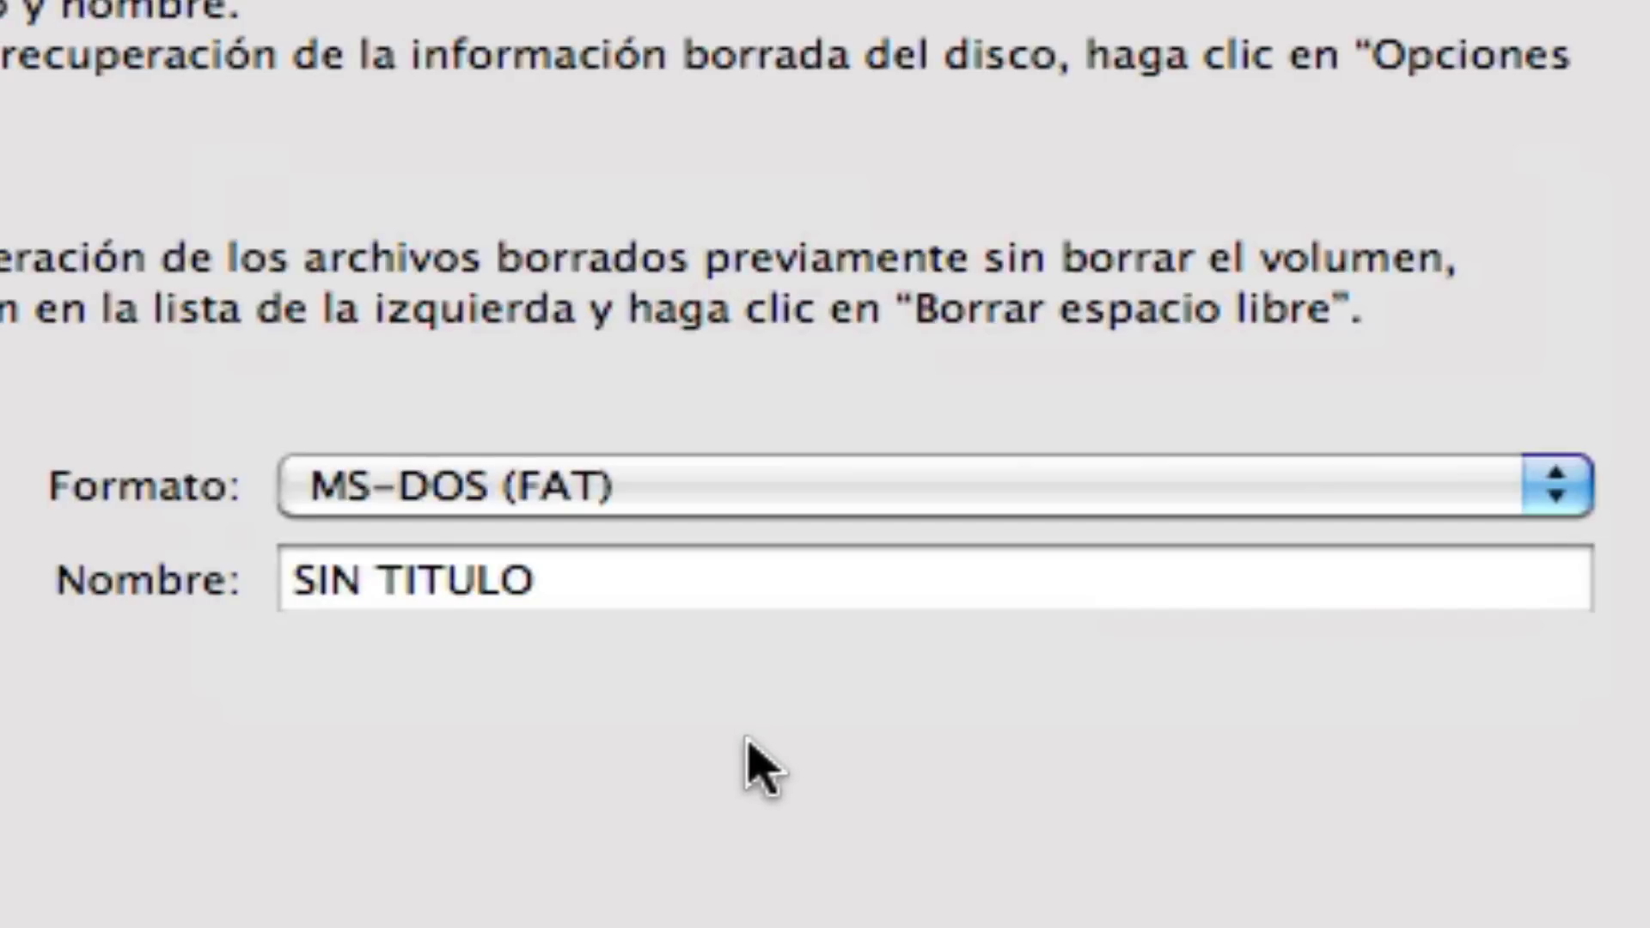
click(706, 501)
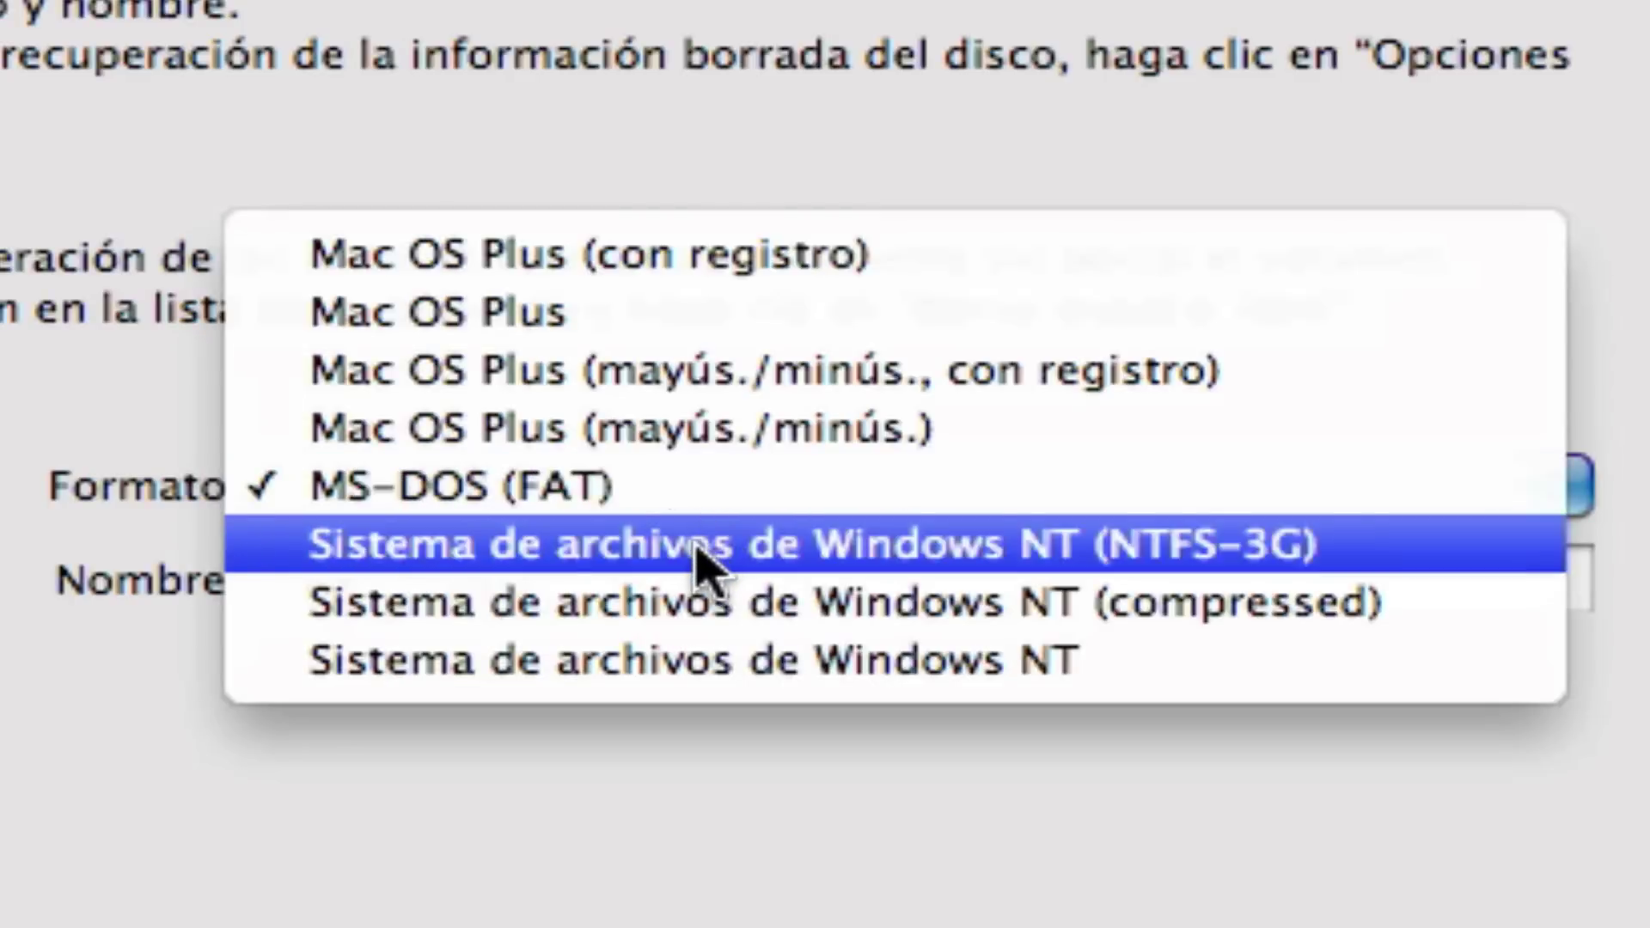
click(696, 557)
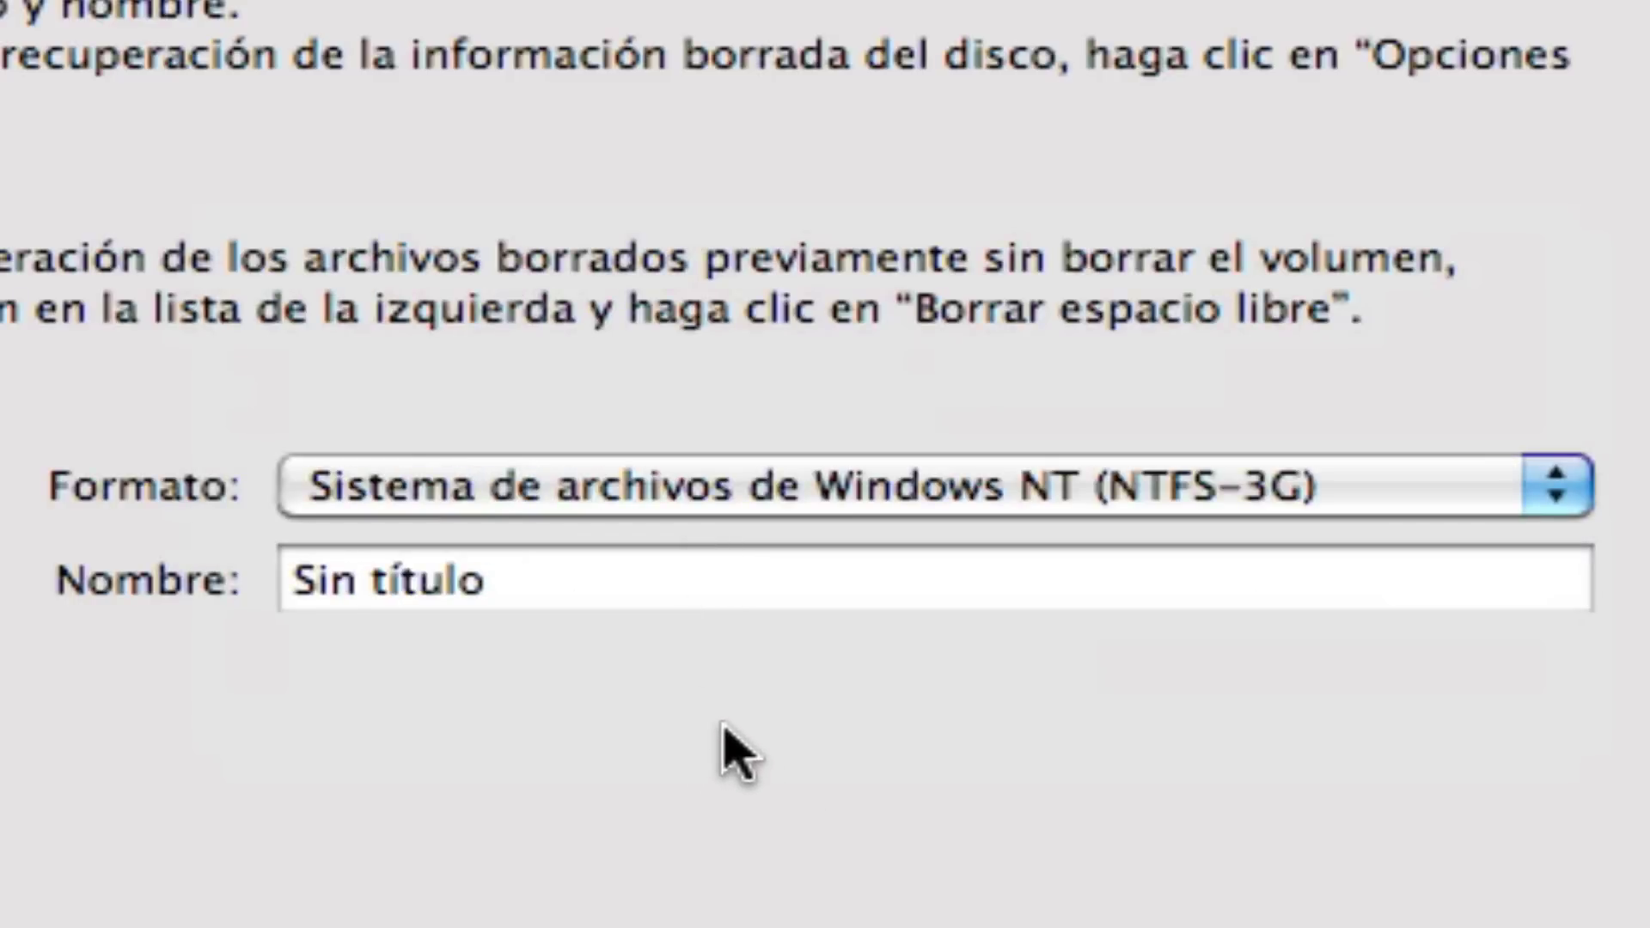
Step: Set the USB disk's erase format to Mac OS Plus (con registro)
click(726, 502)
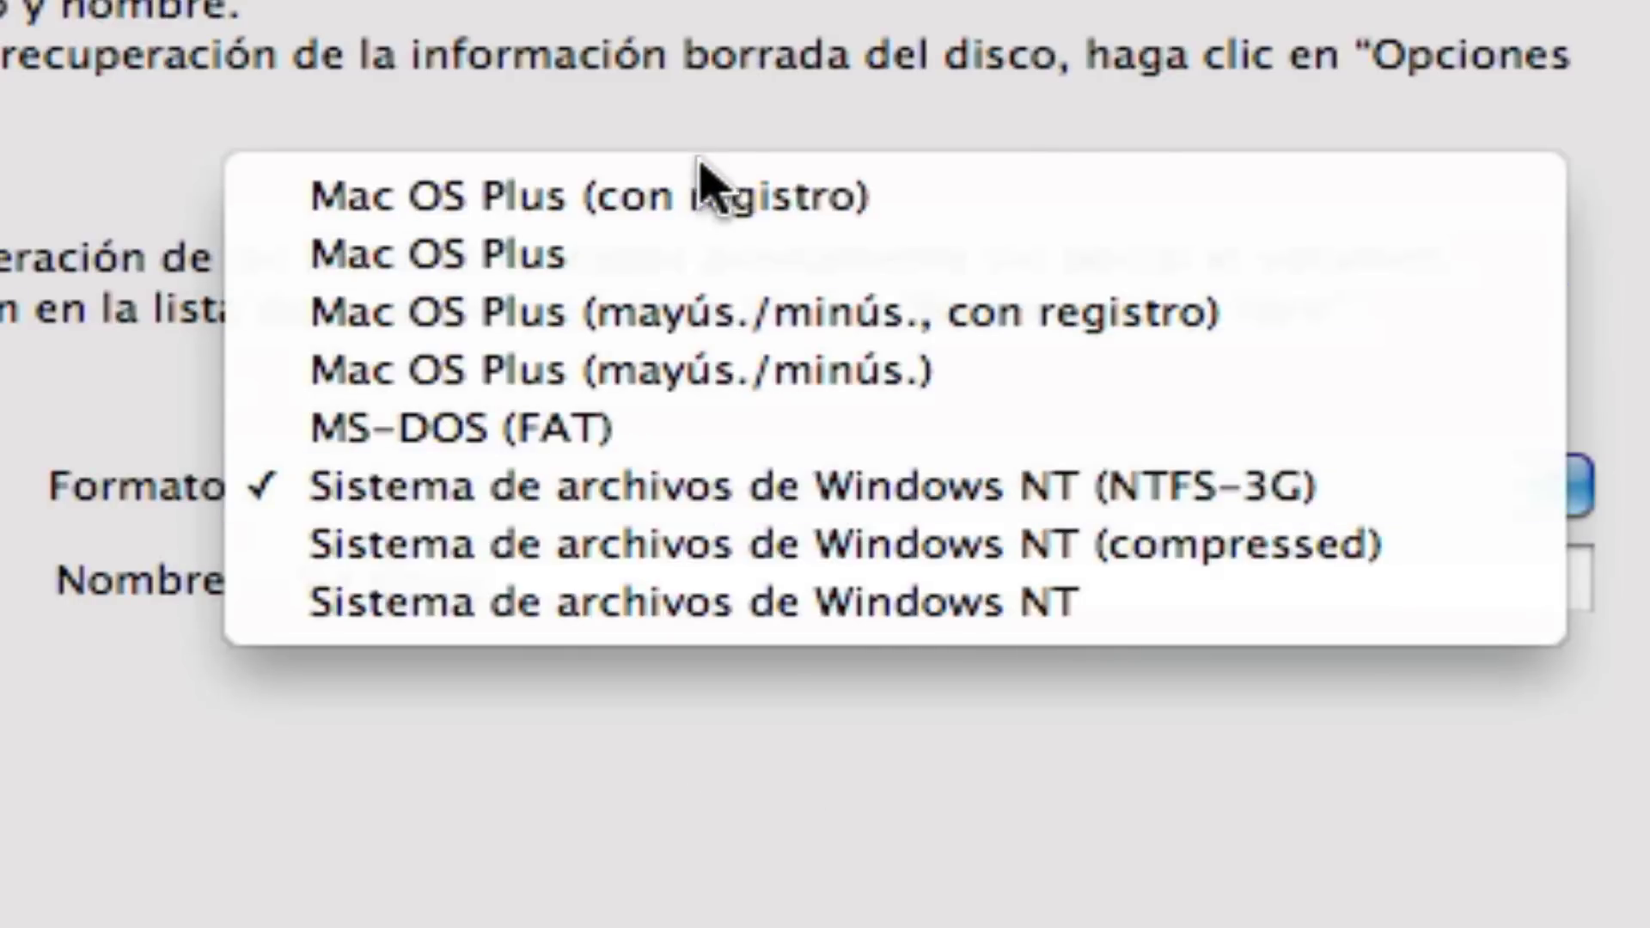
click(699, 202)
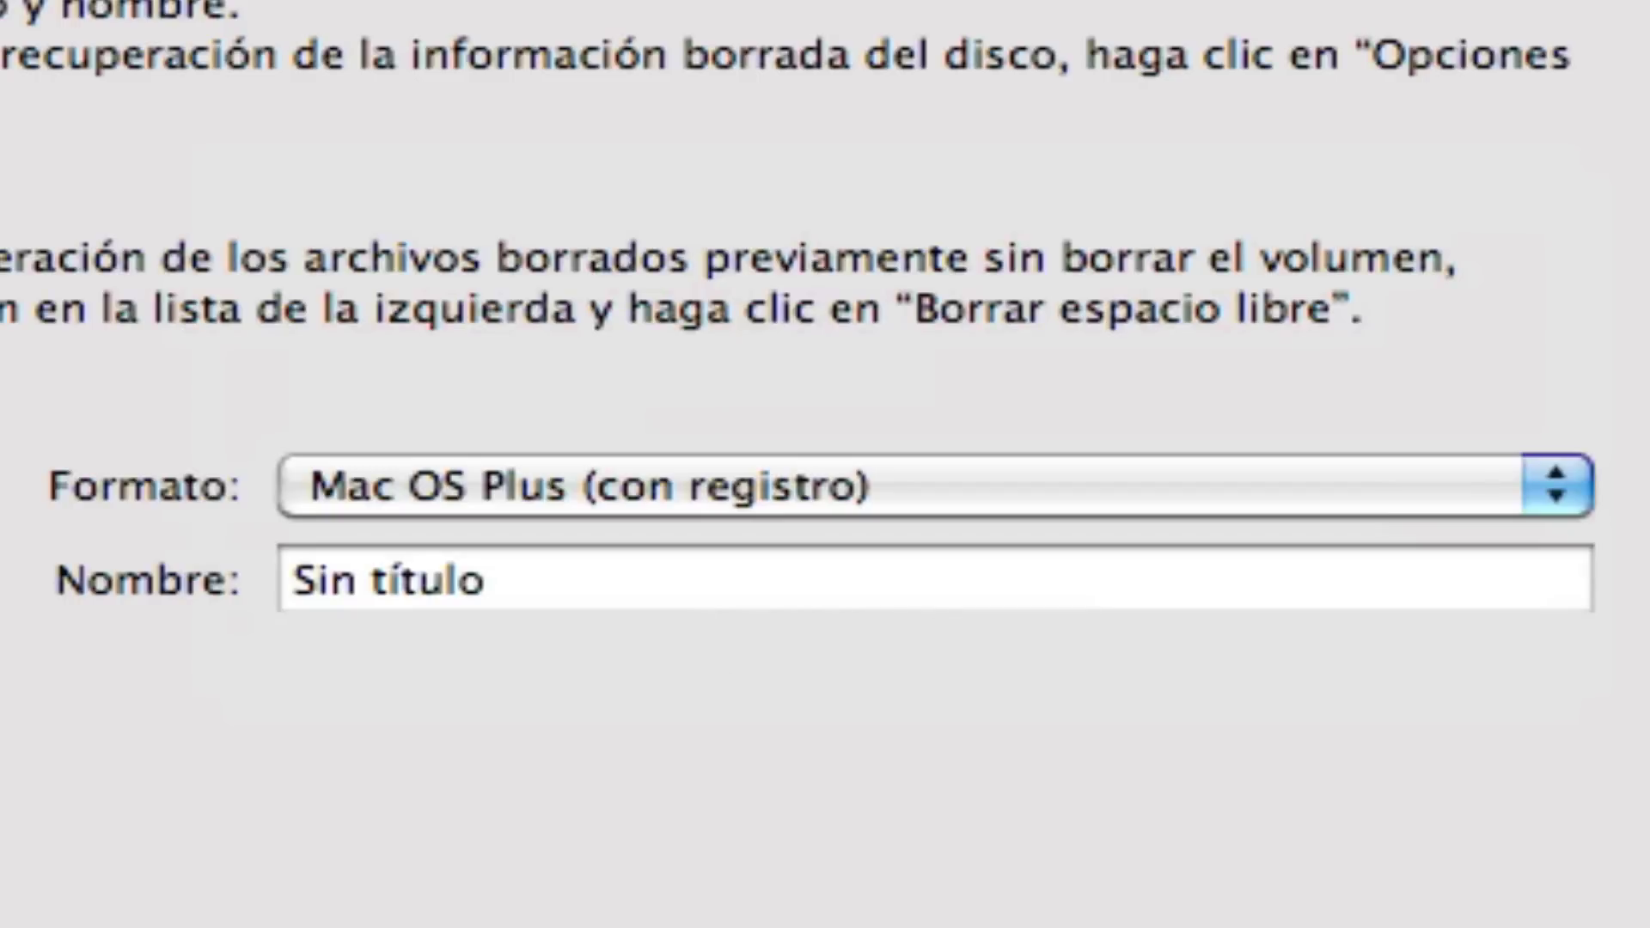
click(567, 502)
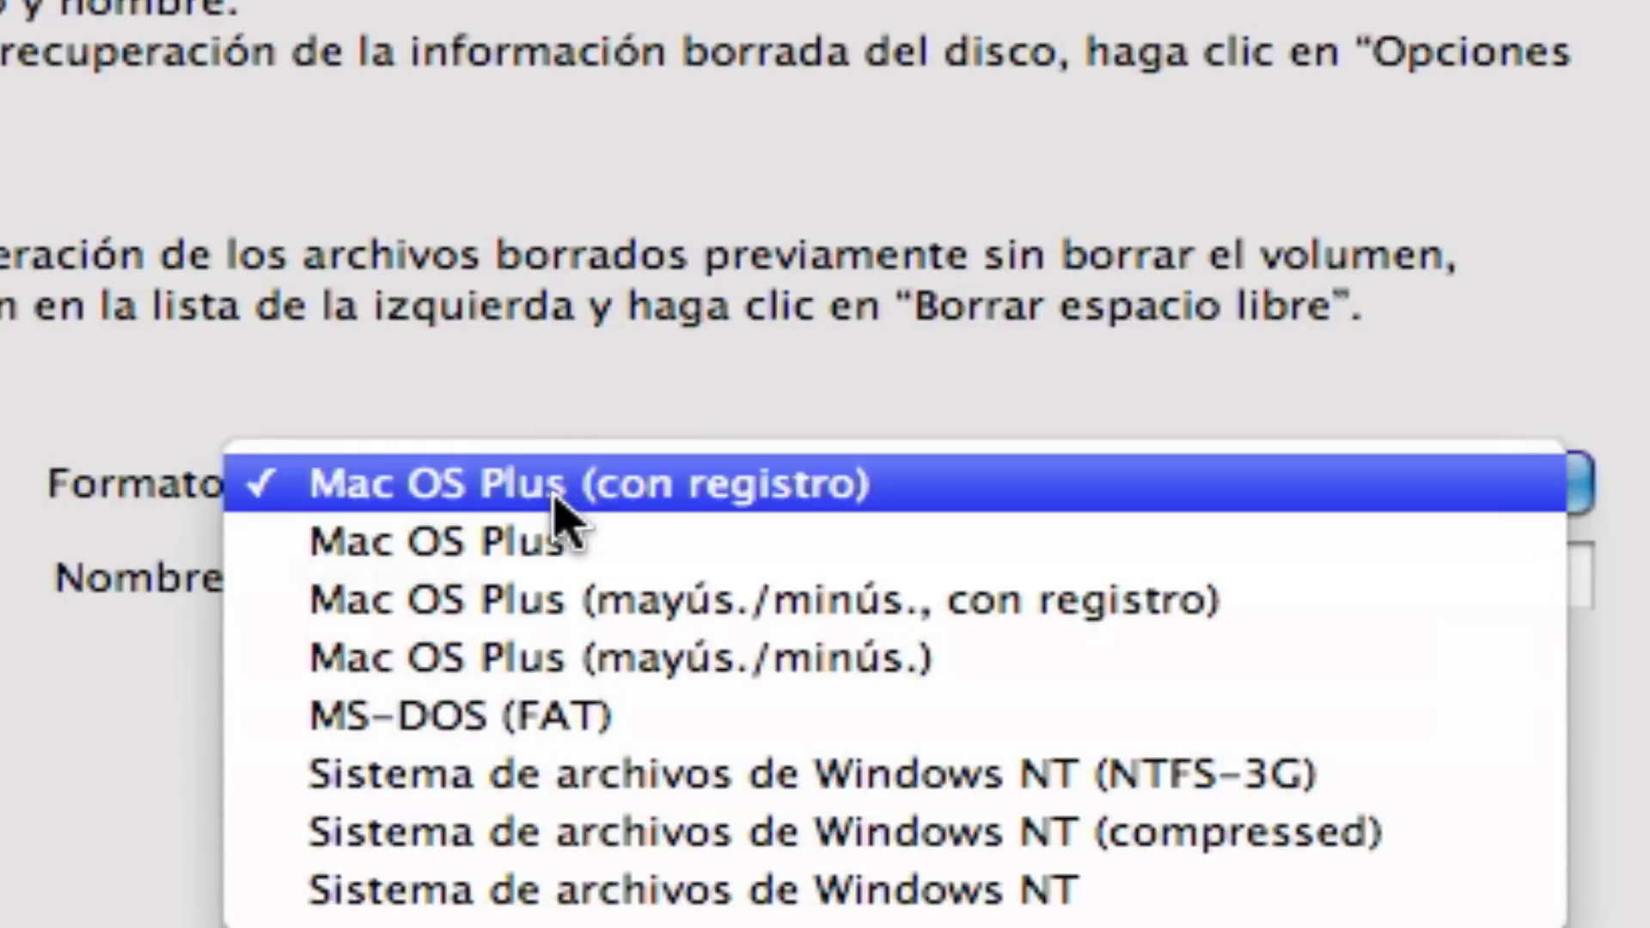
click(557, 499)
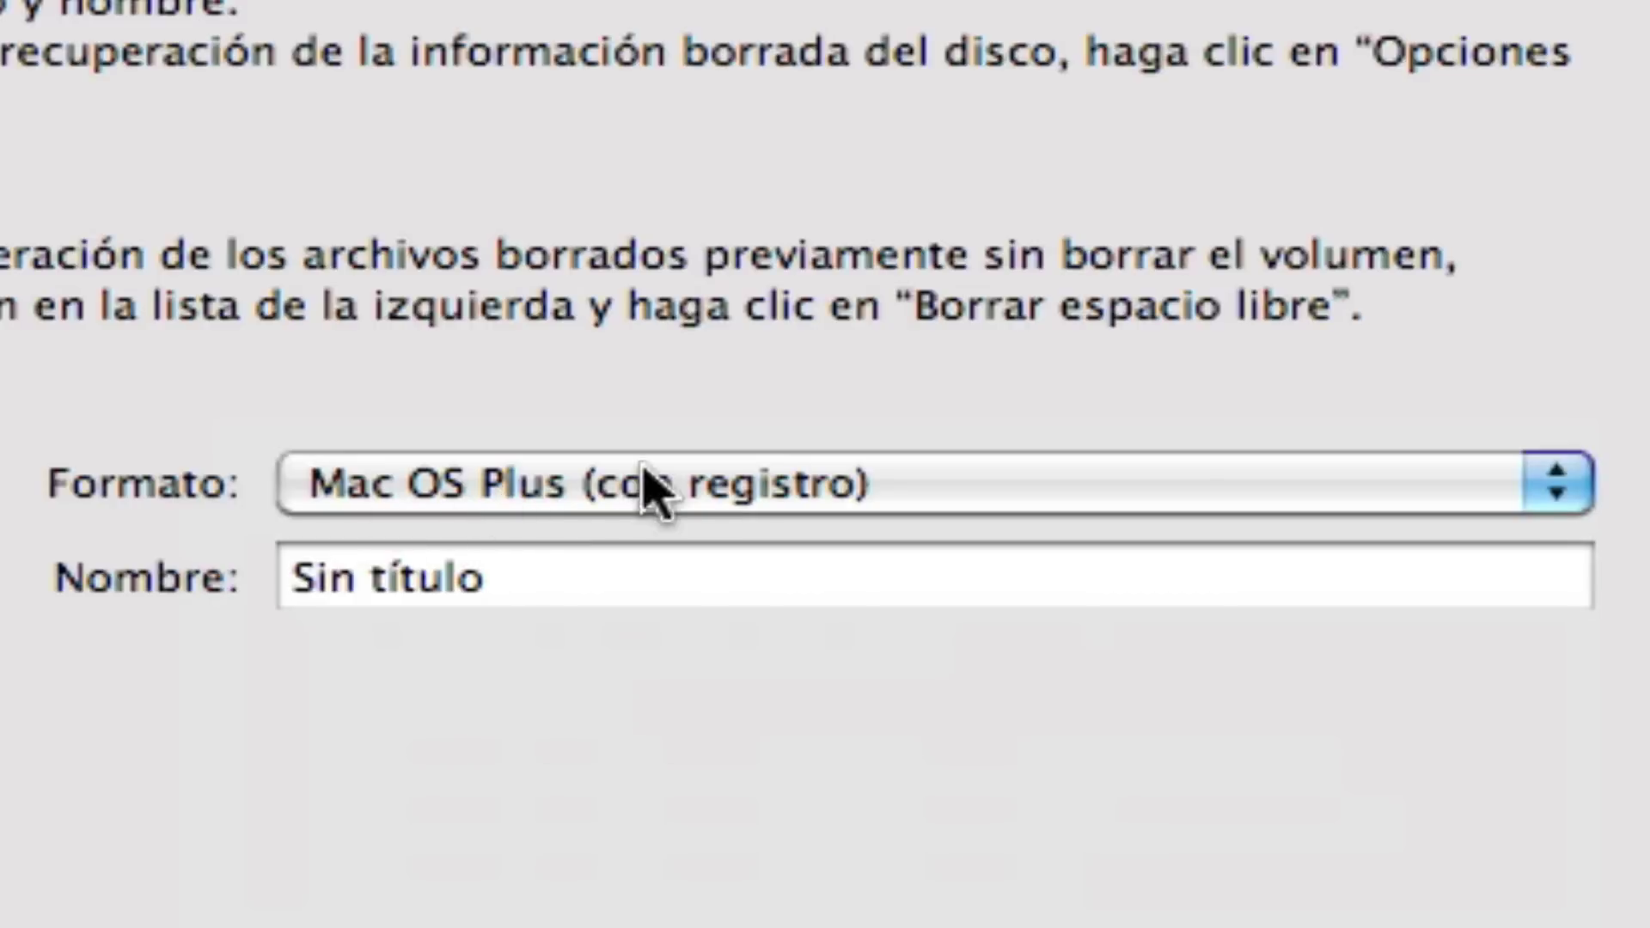
Step: Change the erase format back to Sistema de archivos de Windows NT (NTFS-3G) and reposition the disk window
click(523, 495)
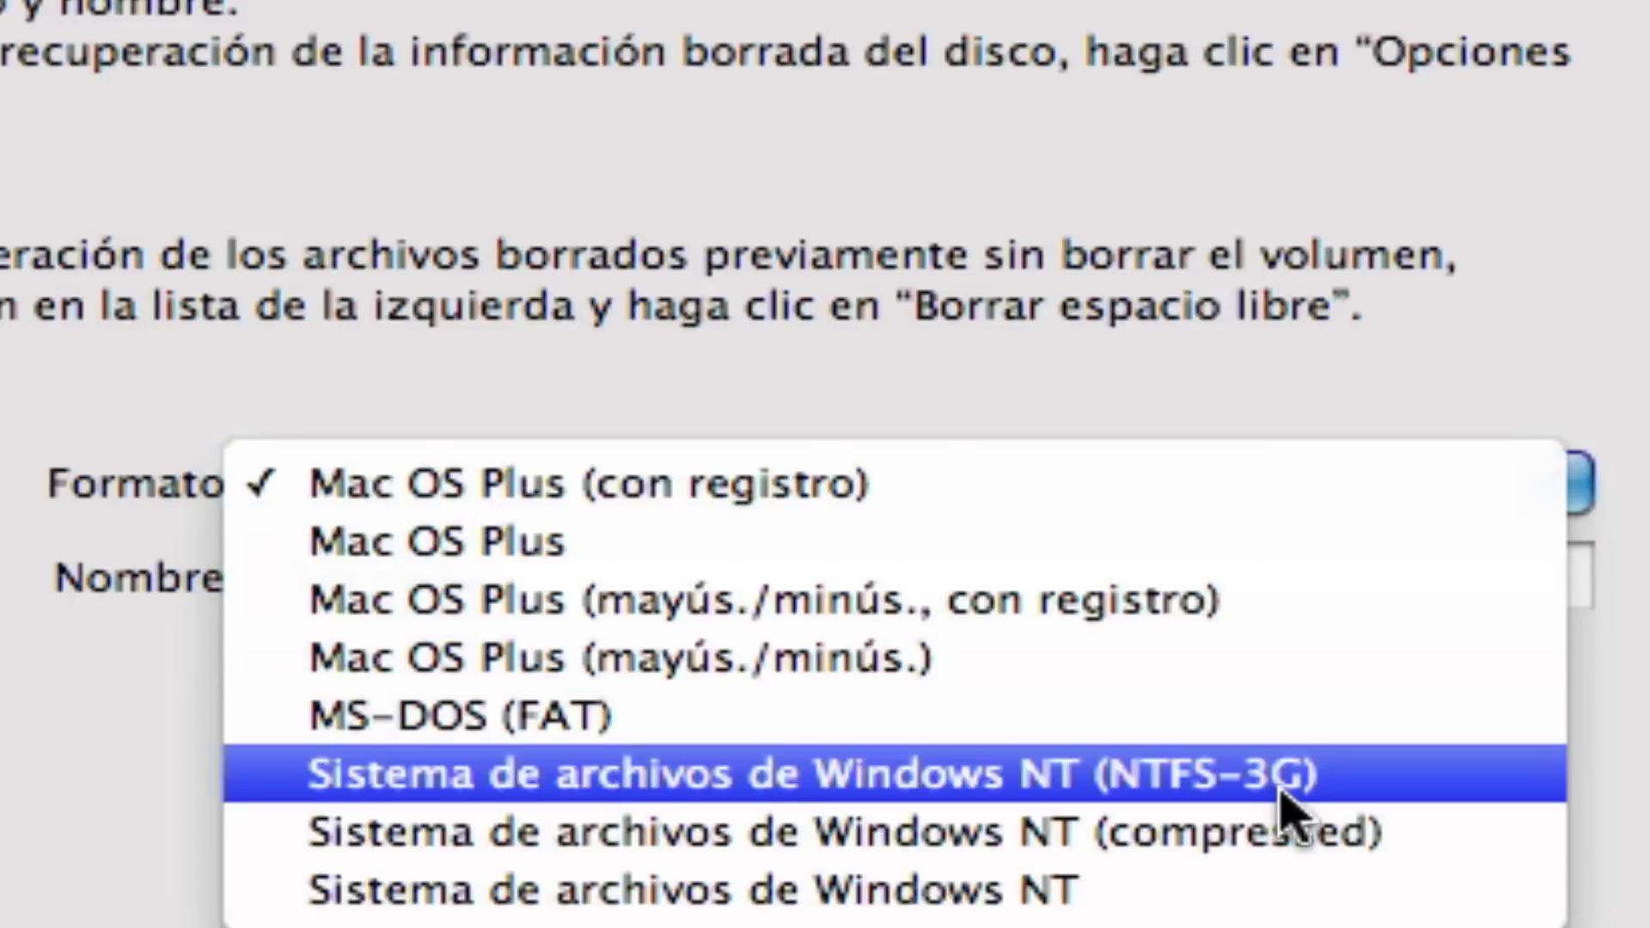
click(1315, 799)
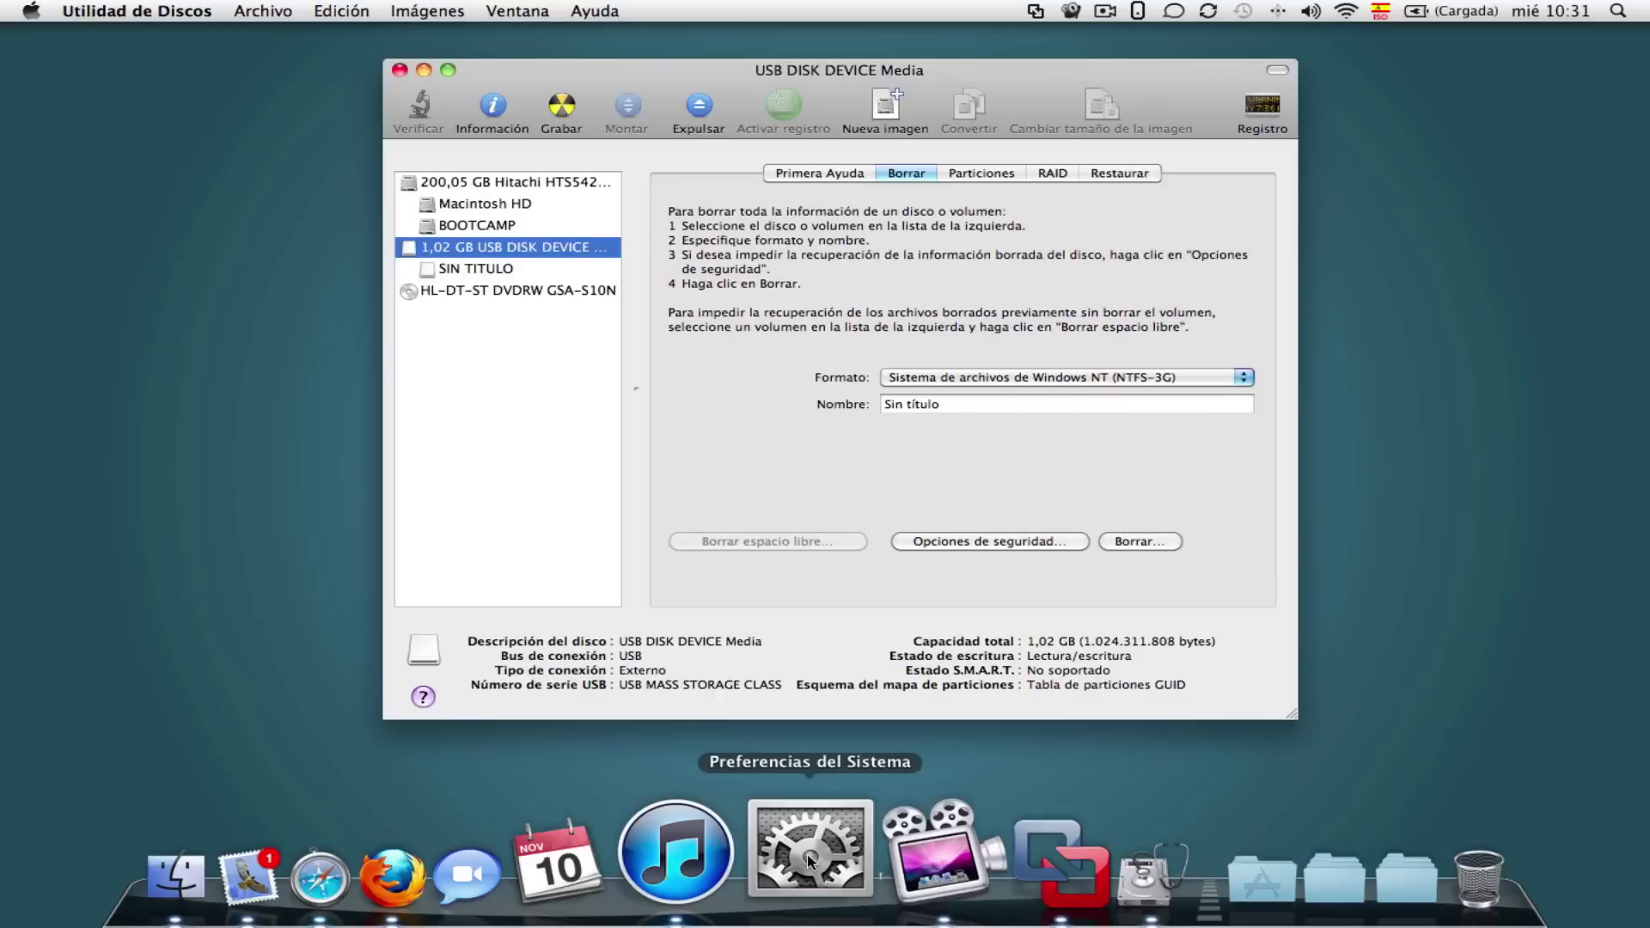
click(809, 860)
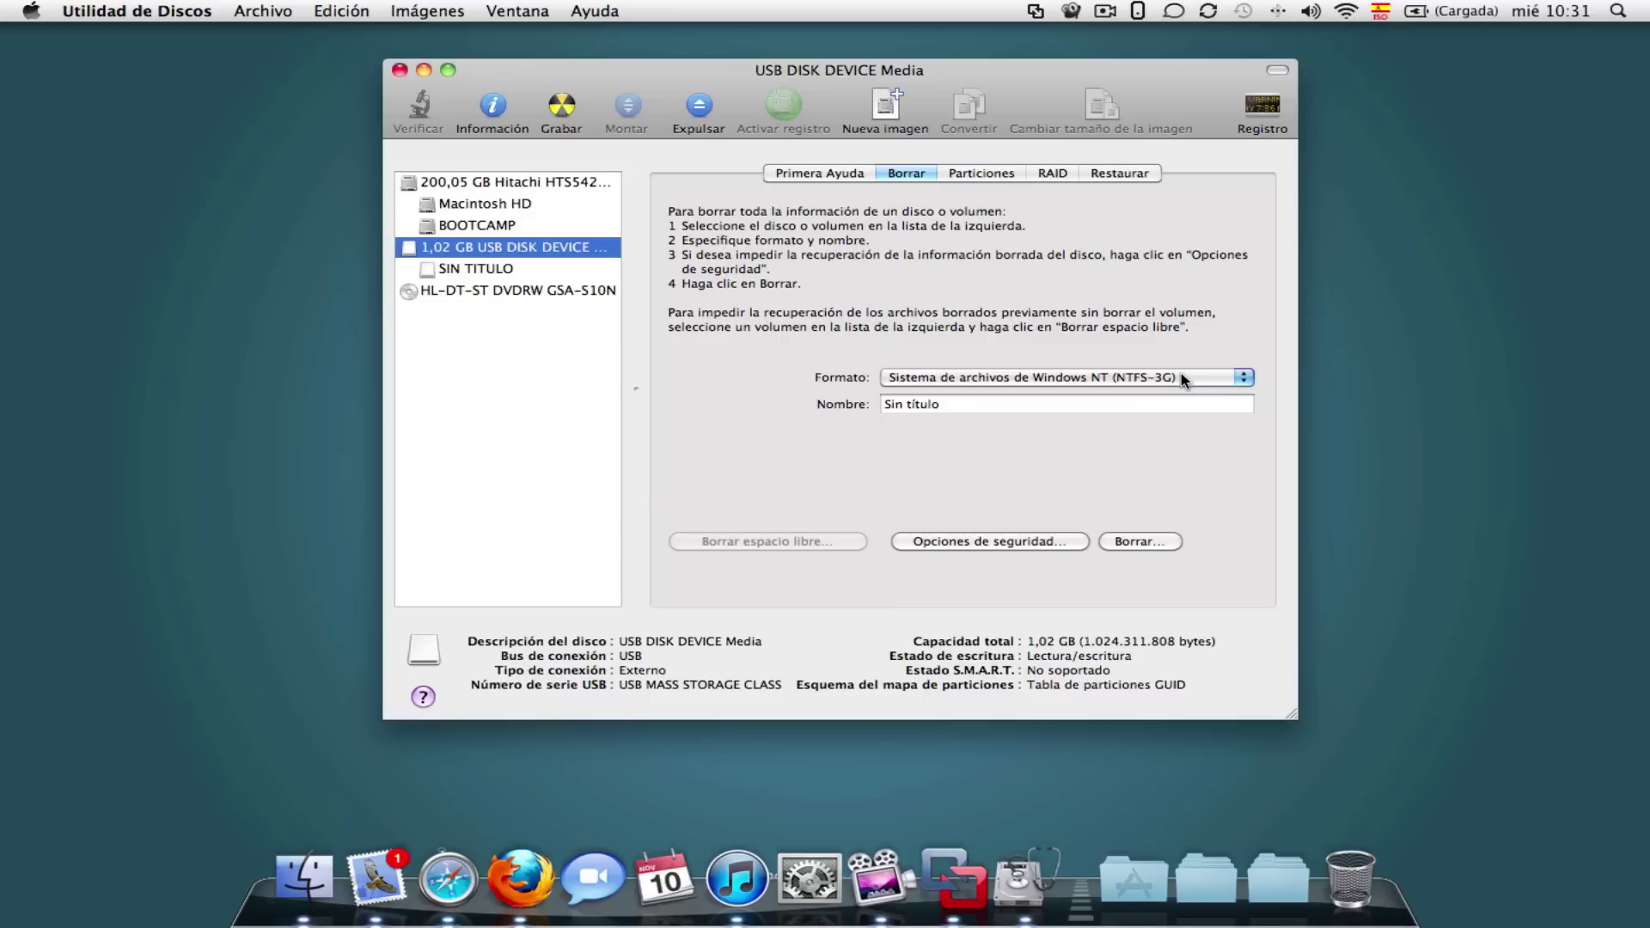
drag(829, 71, 801, 81)
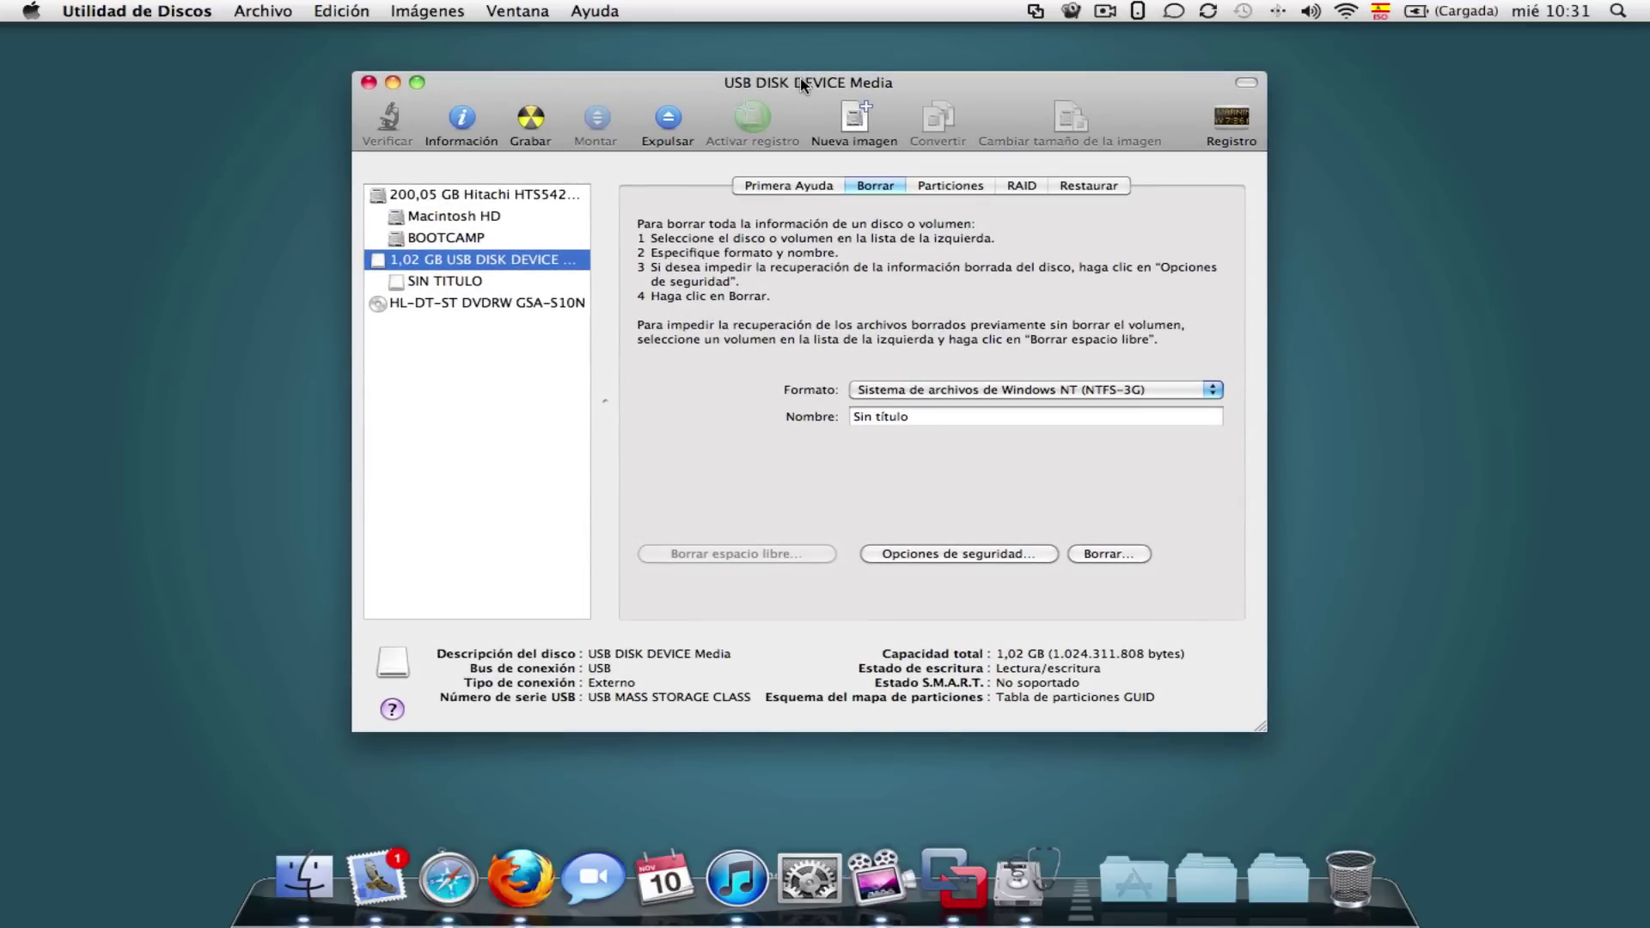
Step: Set the USB disk's format to MS-DOS (FAT) with the name SIN TITULO and start erasing it
click(1020, 389)
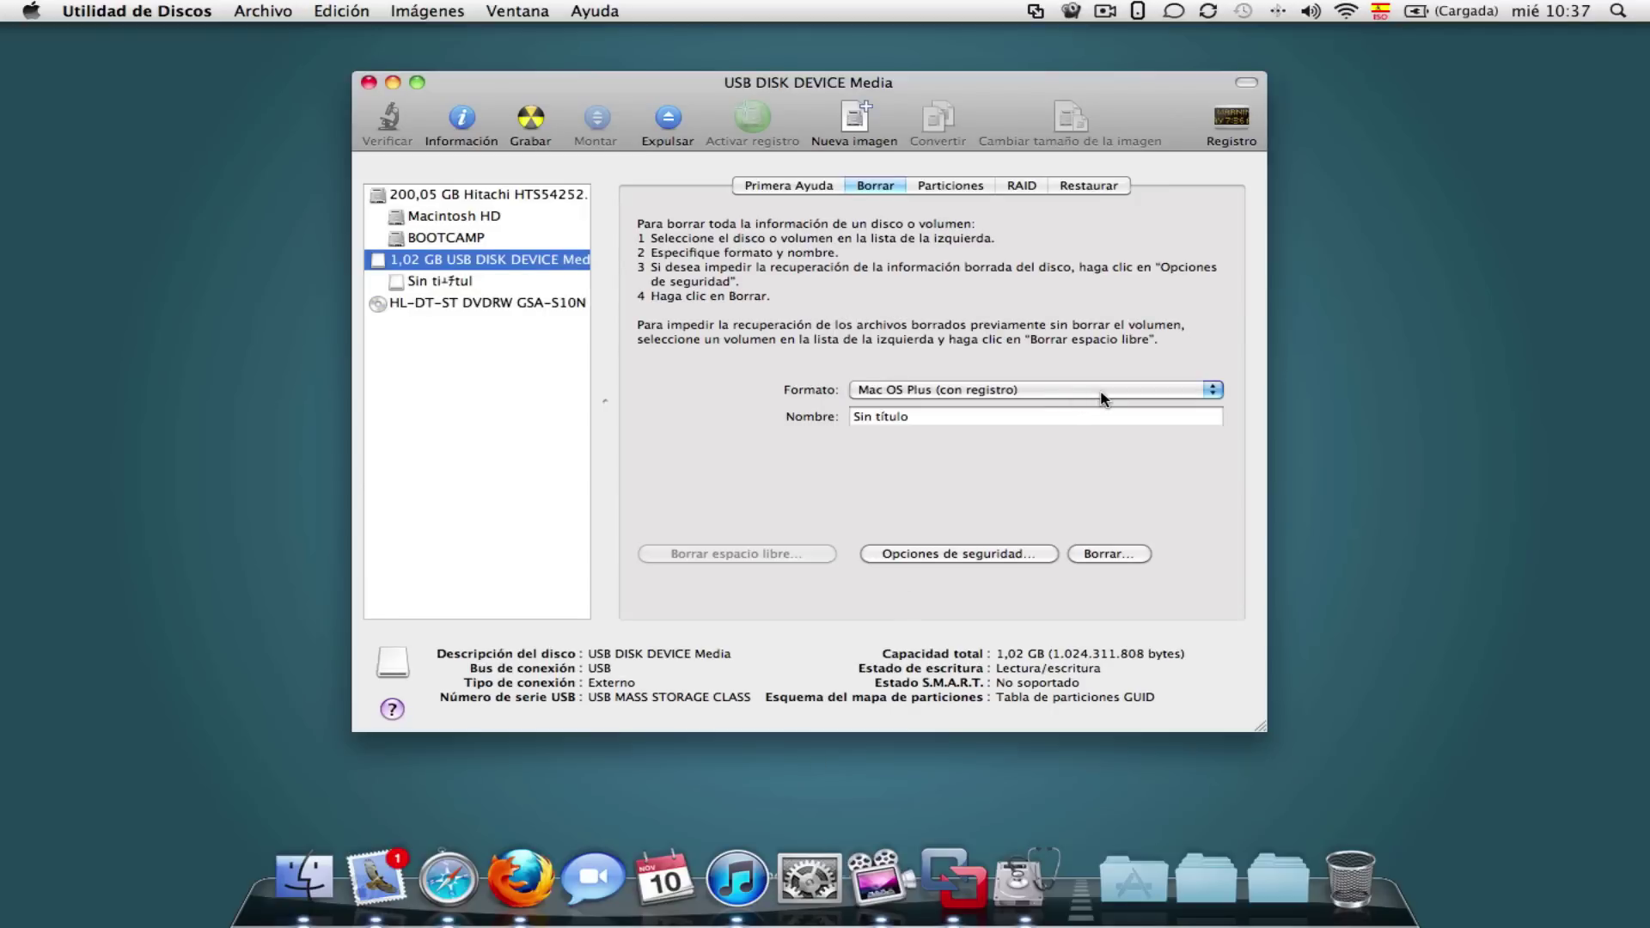
click(1102, 393)
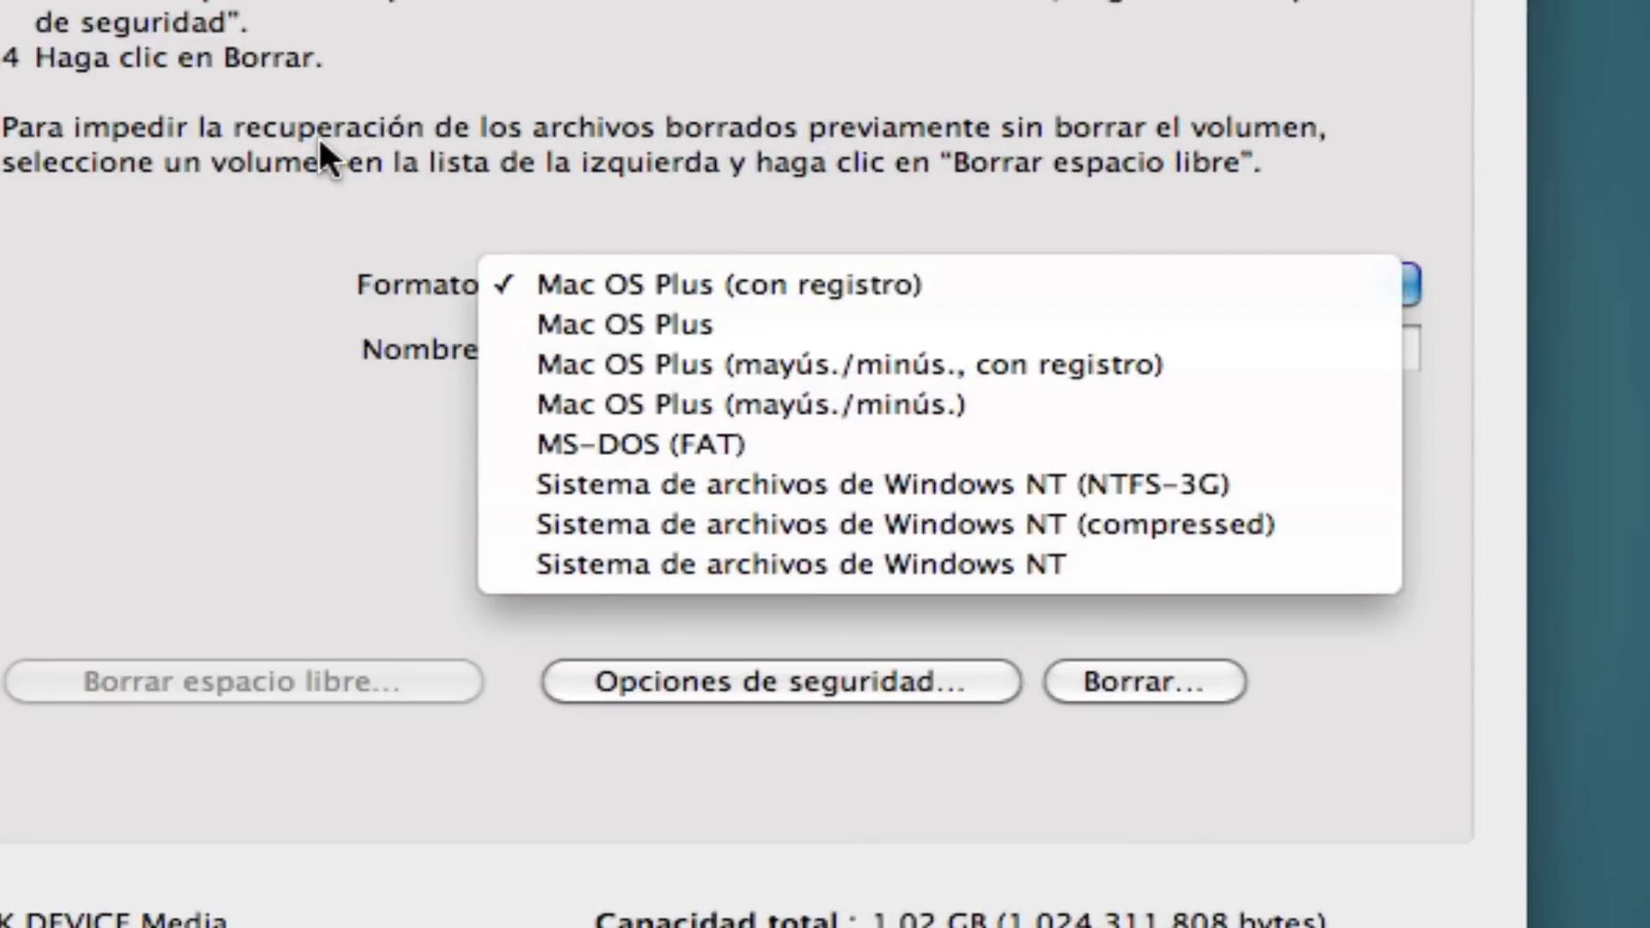
click(817, 435)
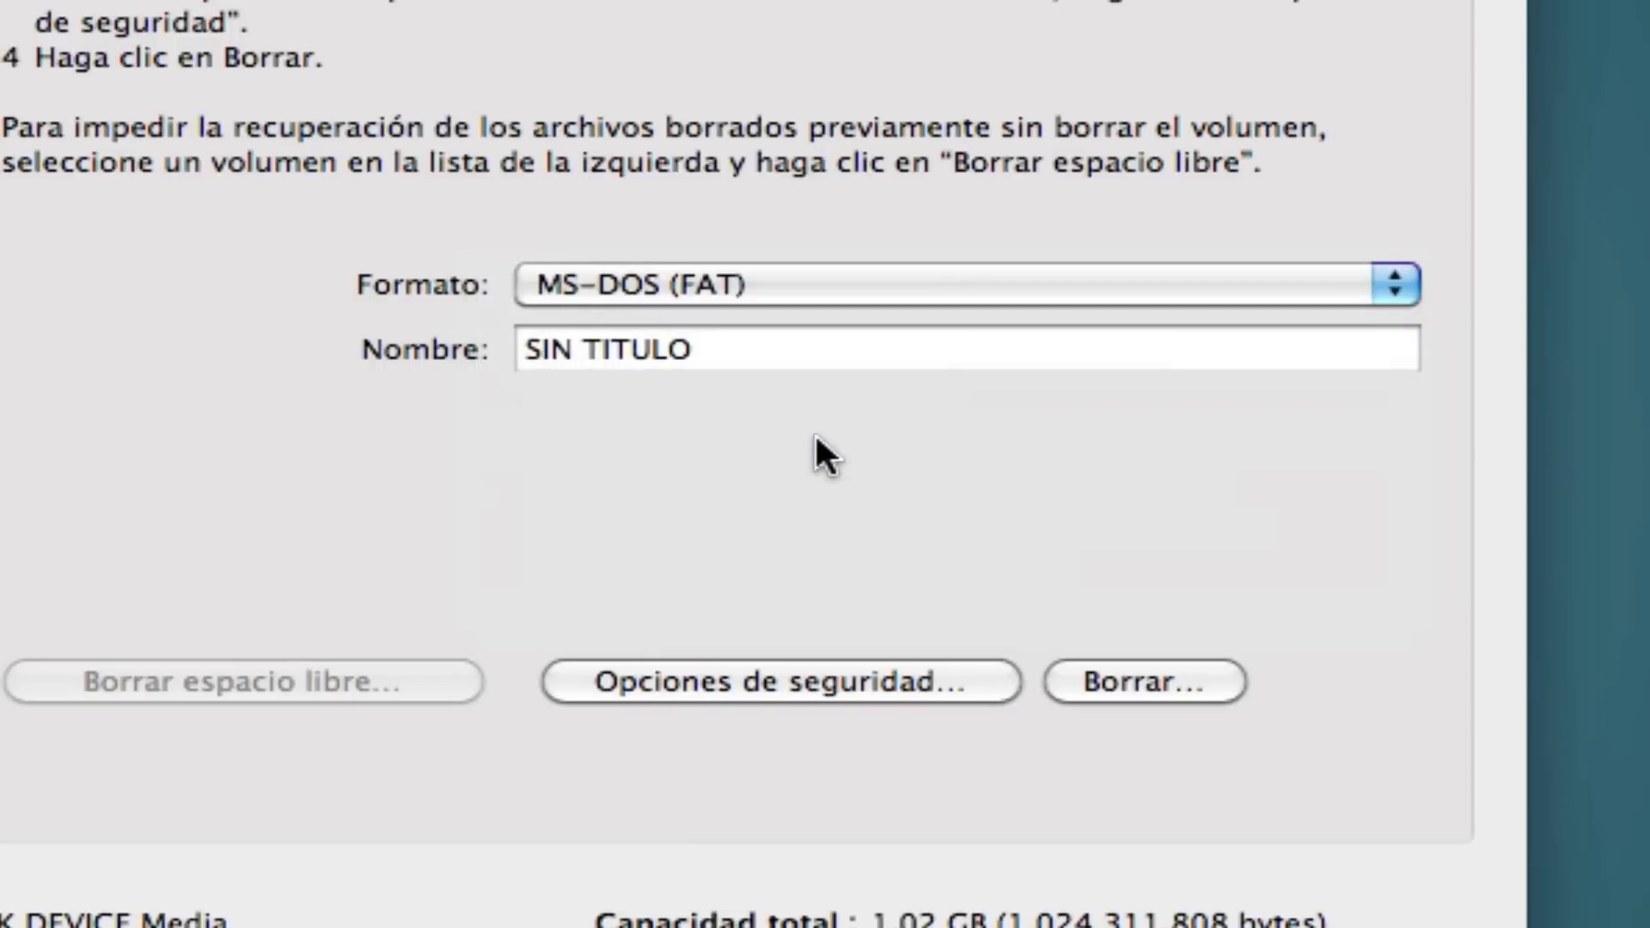
click(1121, 679)
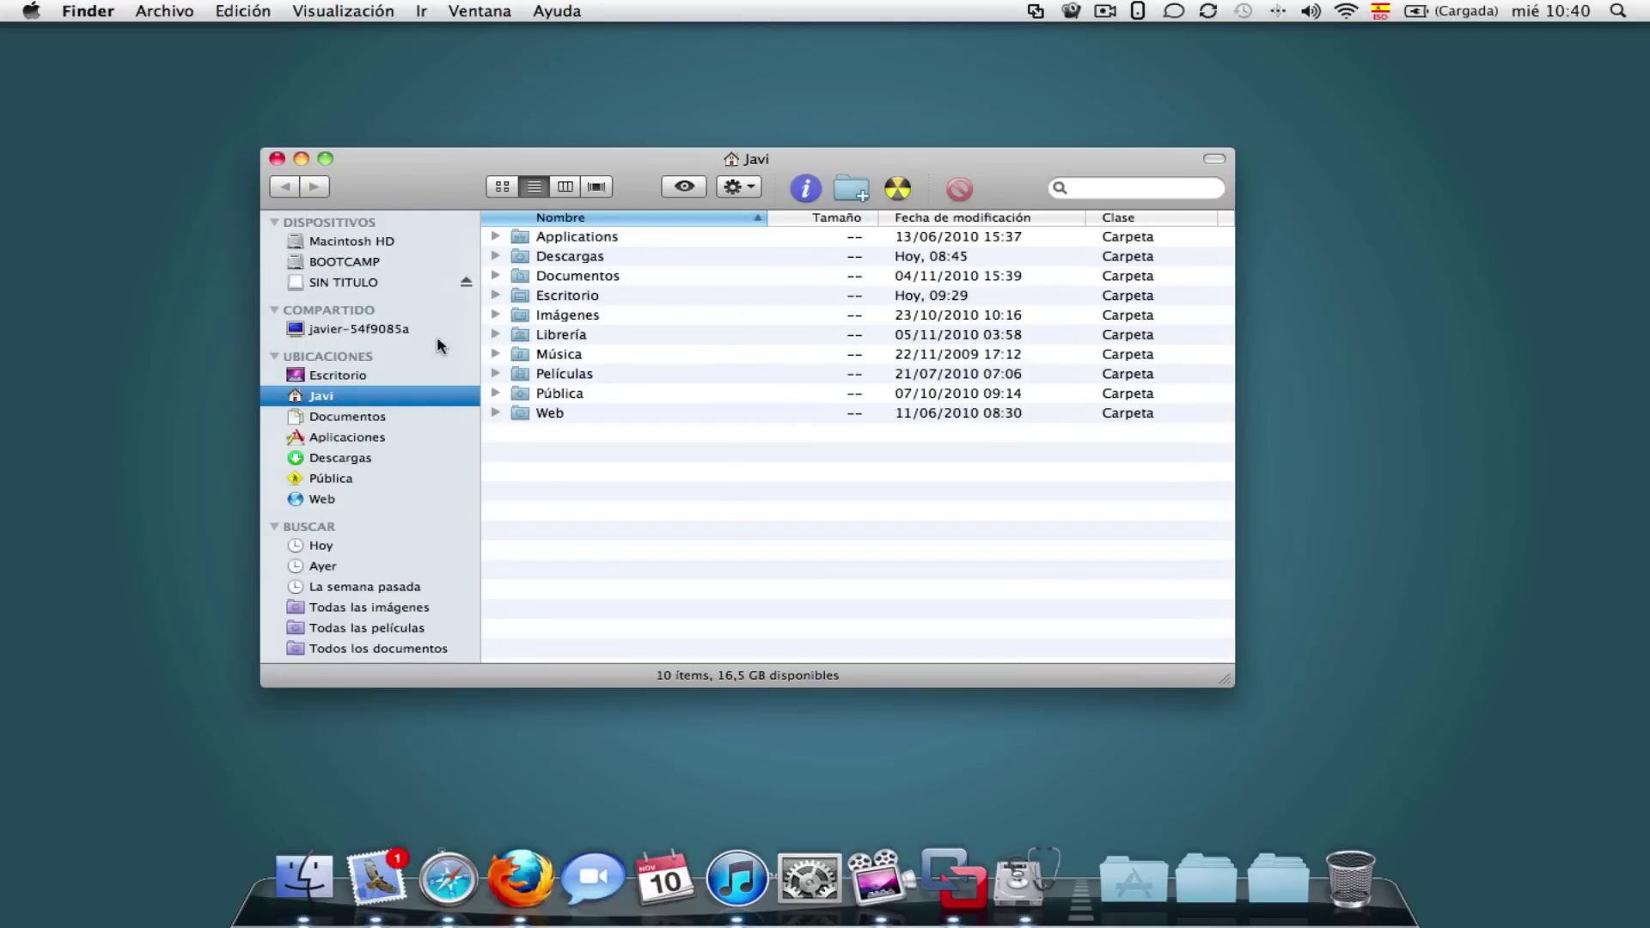
Step: Open the SIN TITULO volume in the Finder window and create new untitled folders in it
click(388, 284)
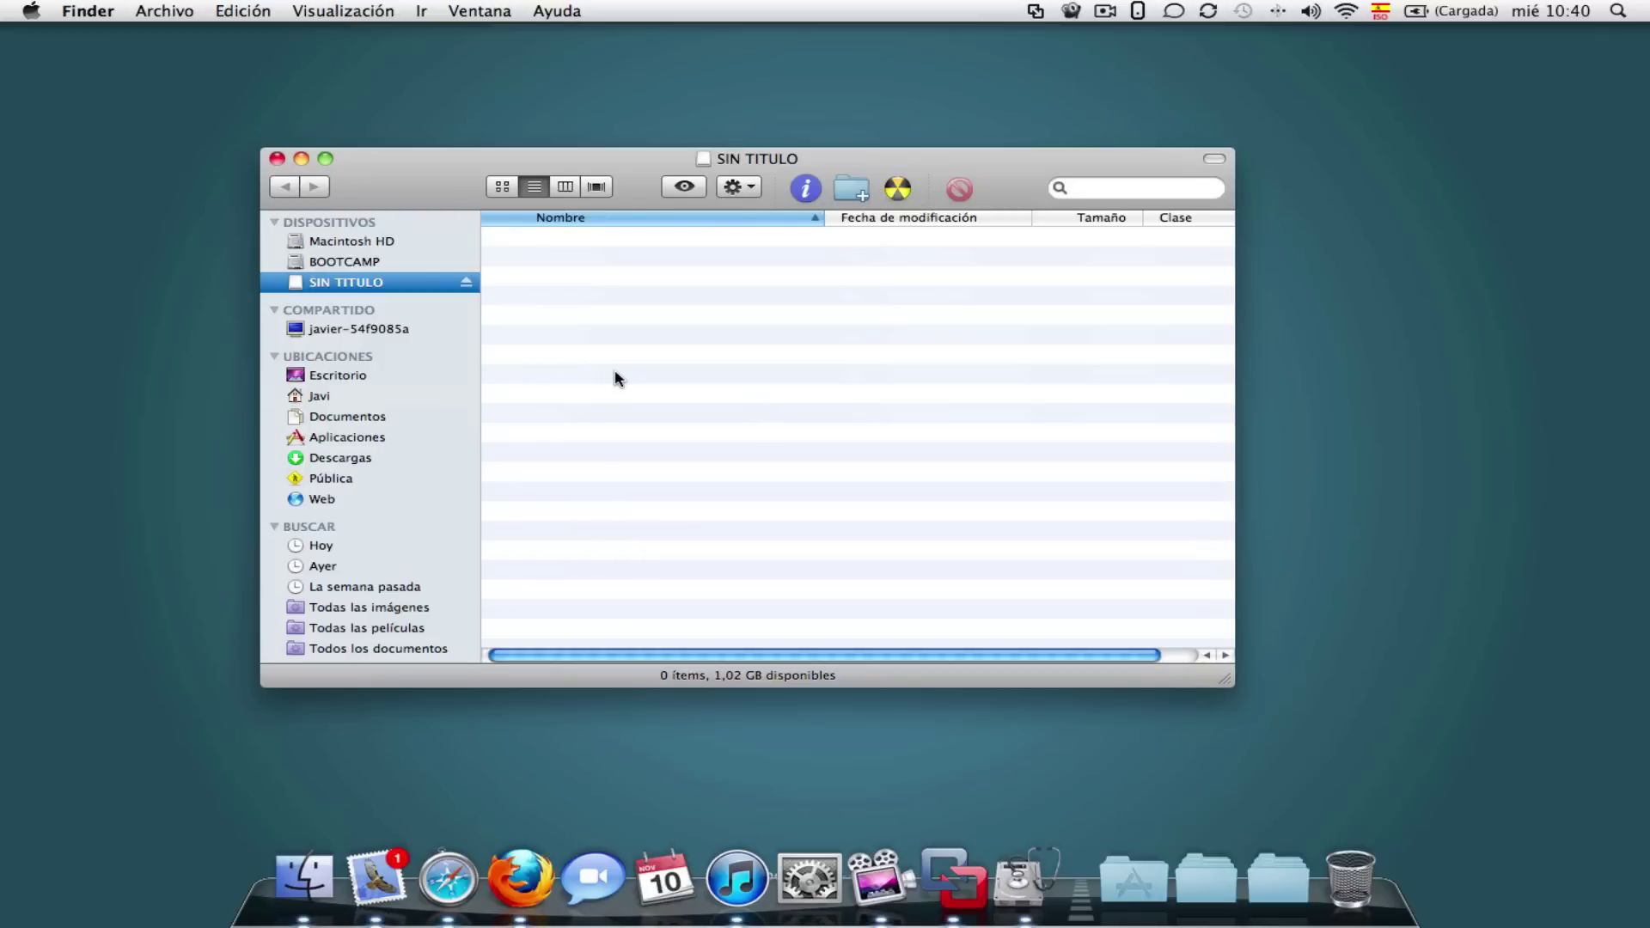
right_click(614, 320)
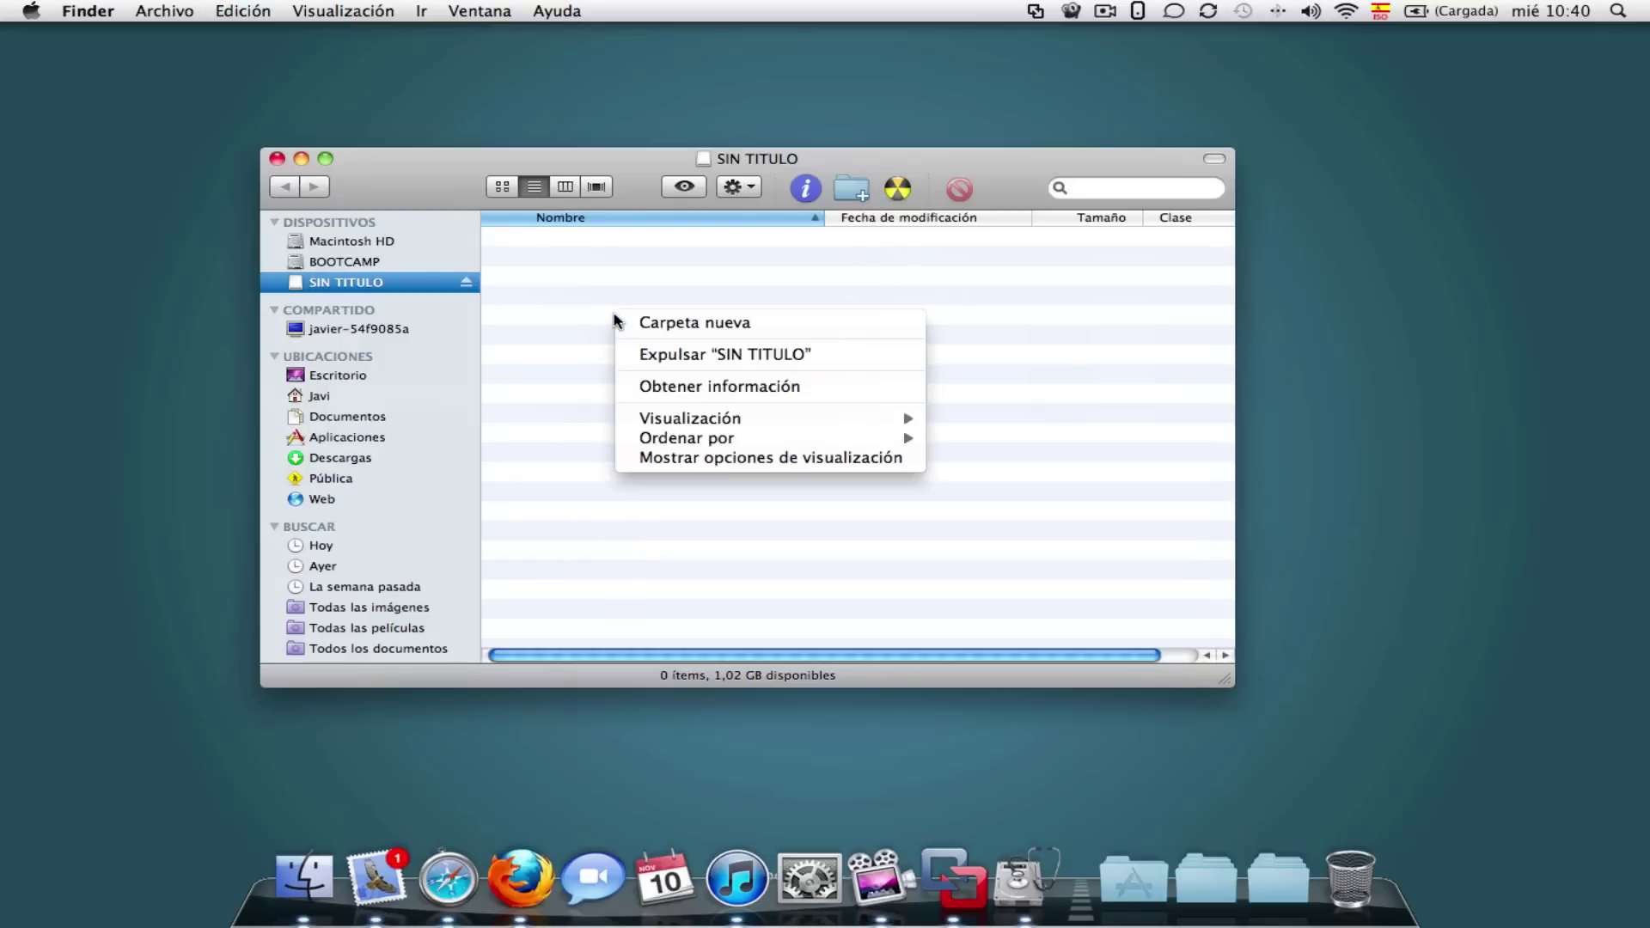
click(593, 303)
click(854, 196)
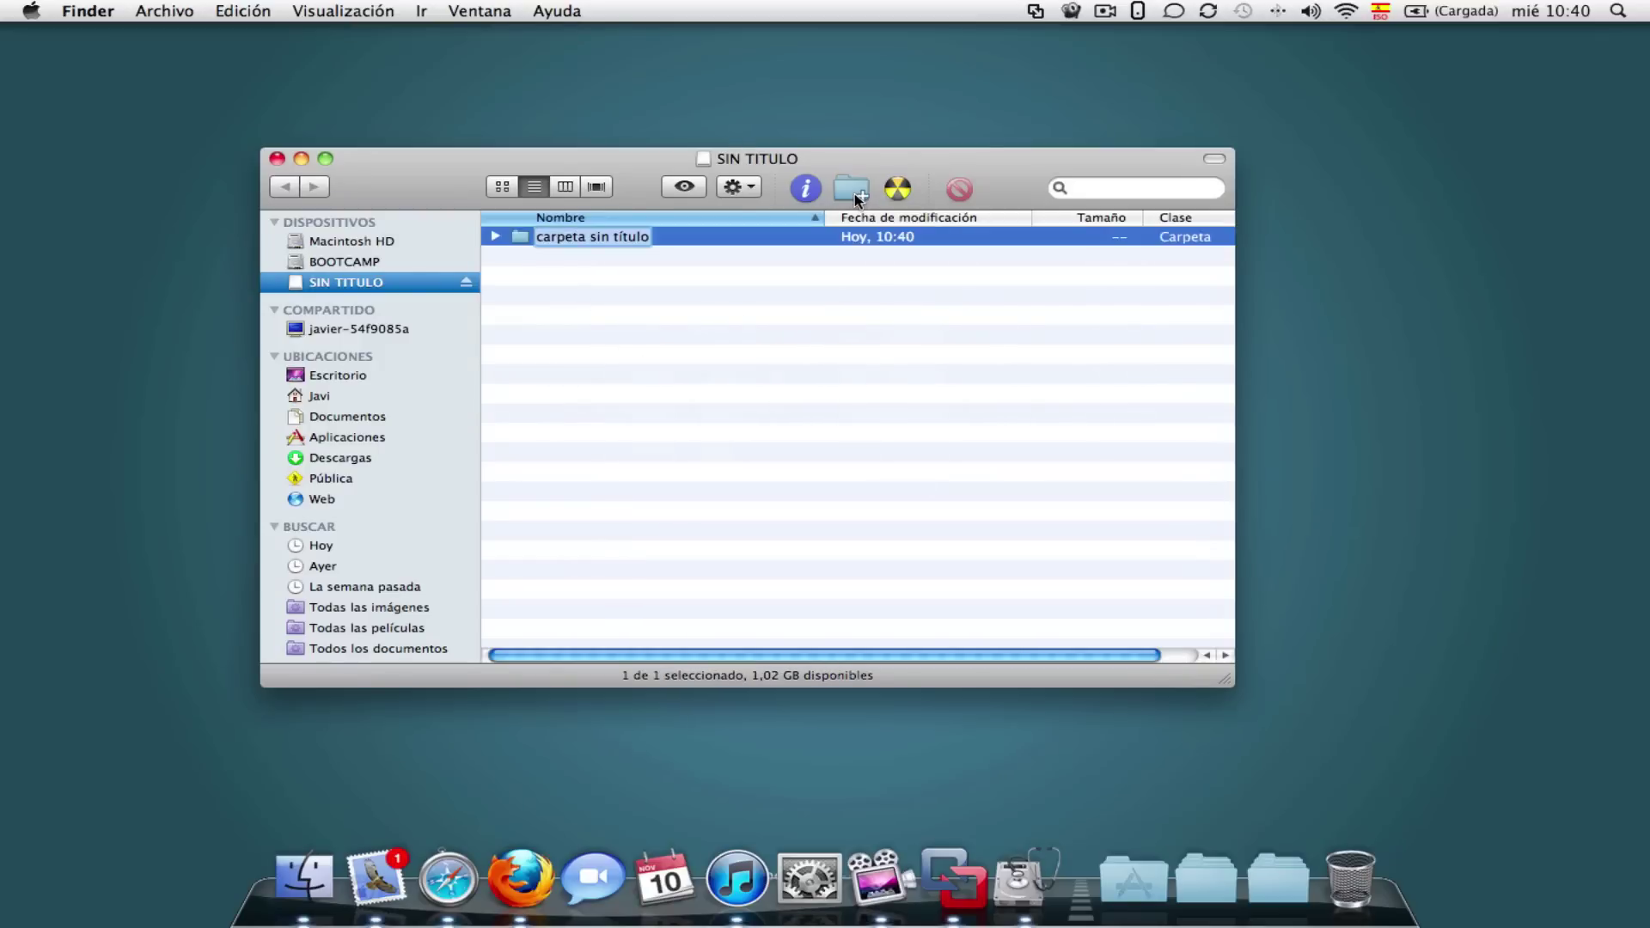
click(854, 196)
click(854, 196)
click(853, 196)
click(718, 383)
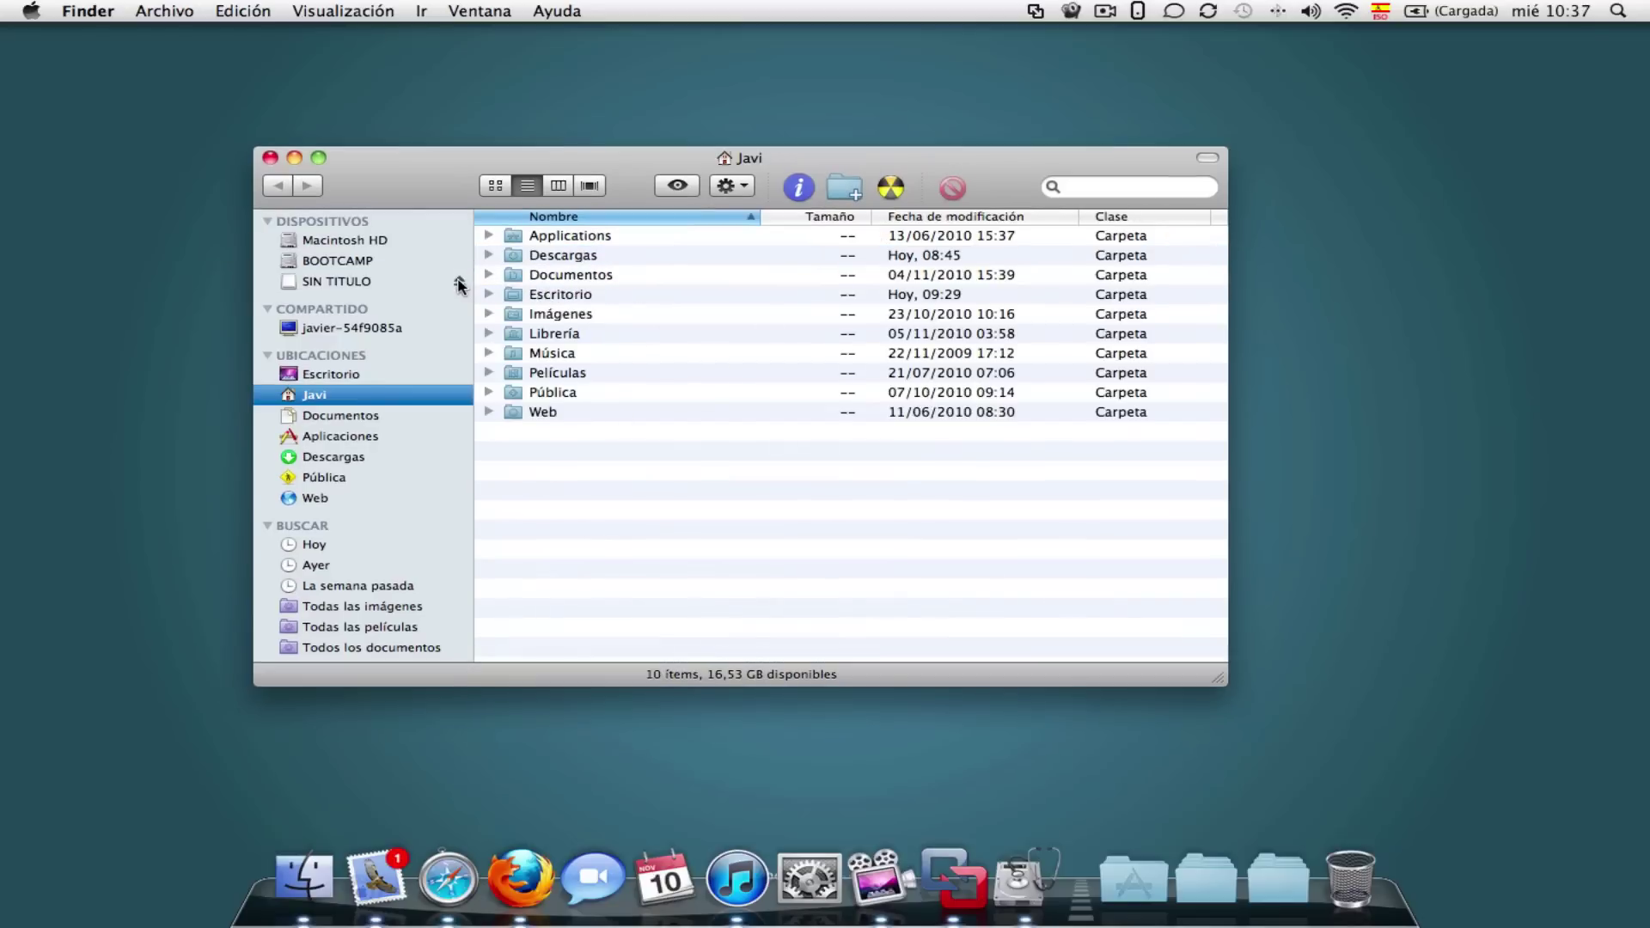
Step: Eject the SIN TITULO volume, and connect the Actions USB MASS STORAGE CLASS device to the Windows virtual machine in VMware Fusion
click(461, 283)
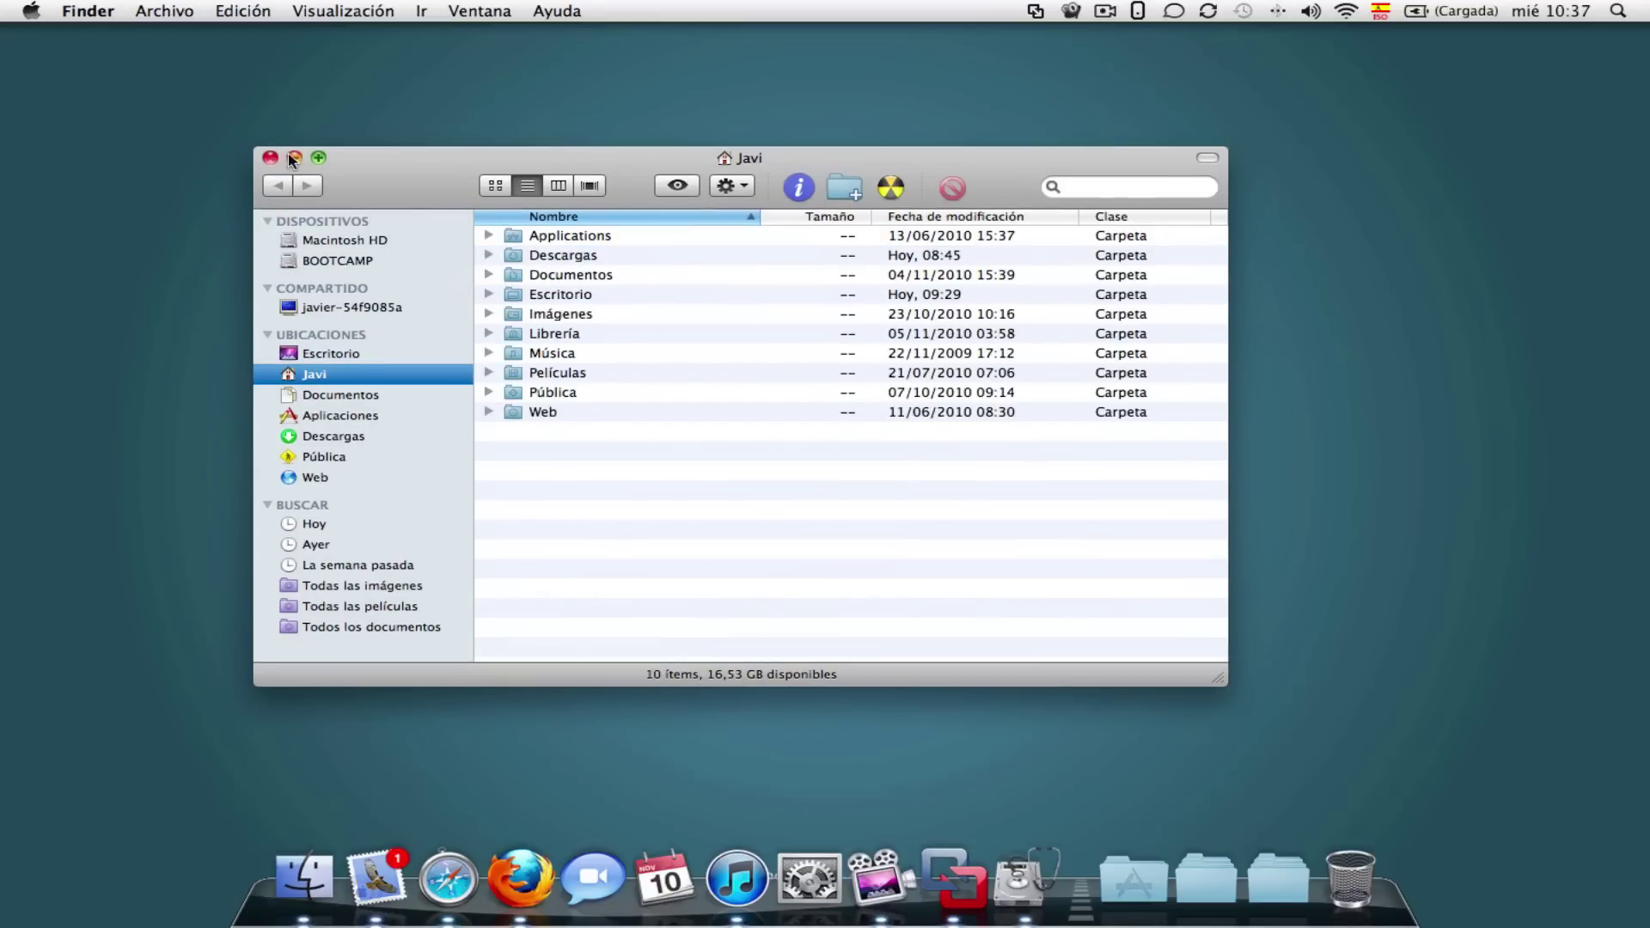
key(ctrl+2)
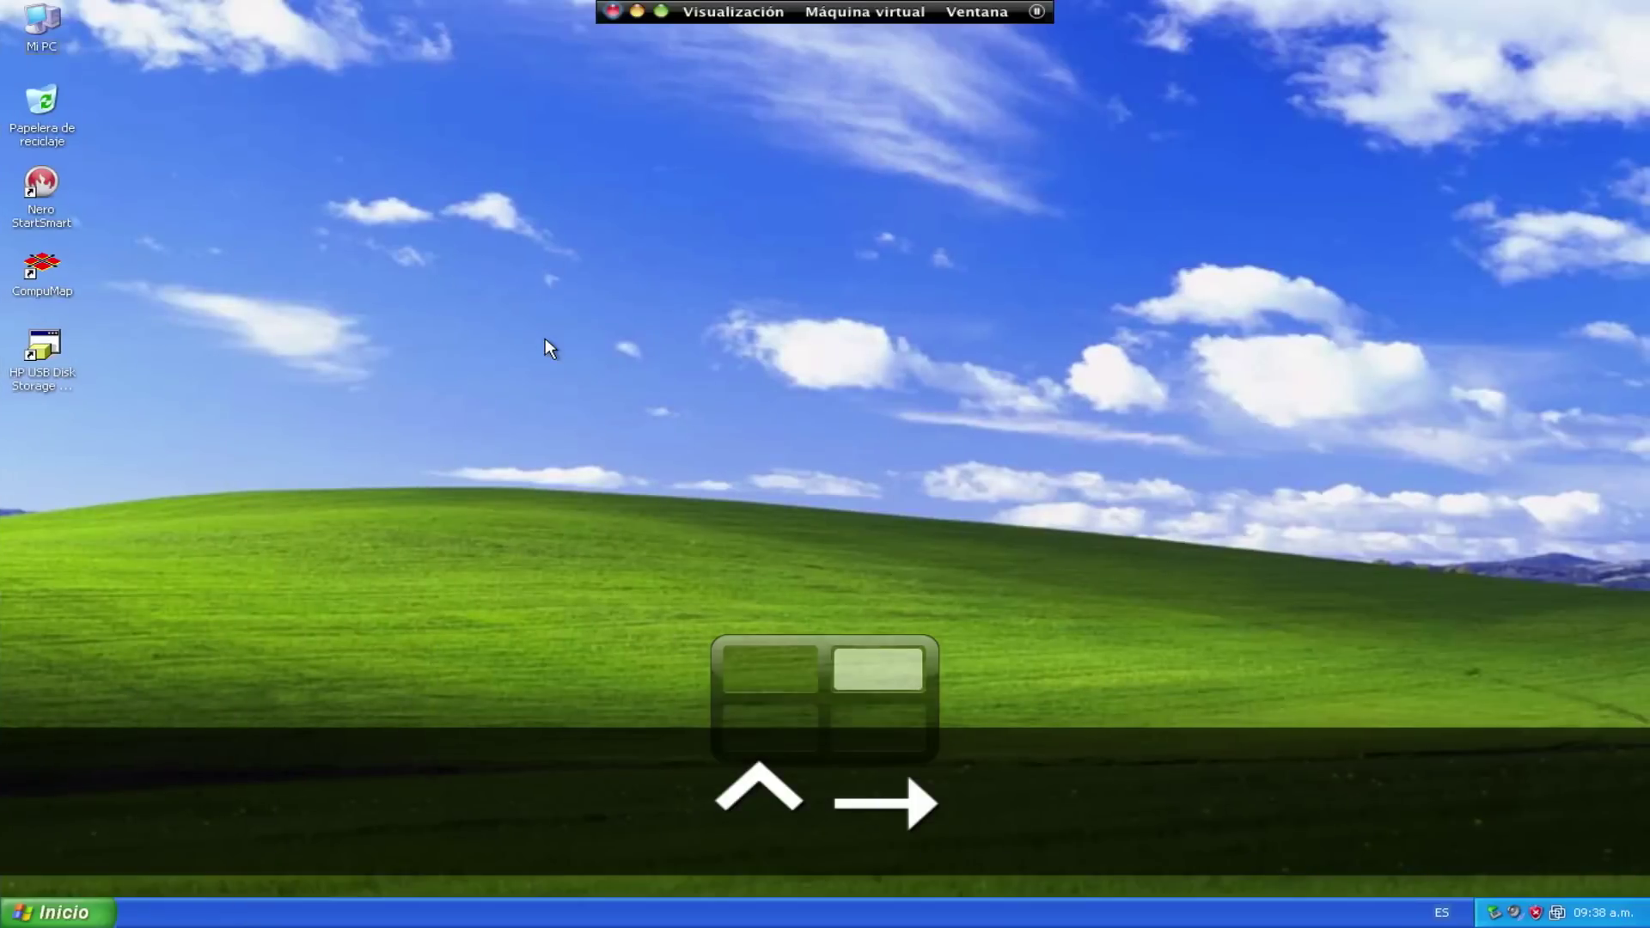
click(864, 12)
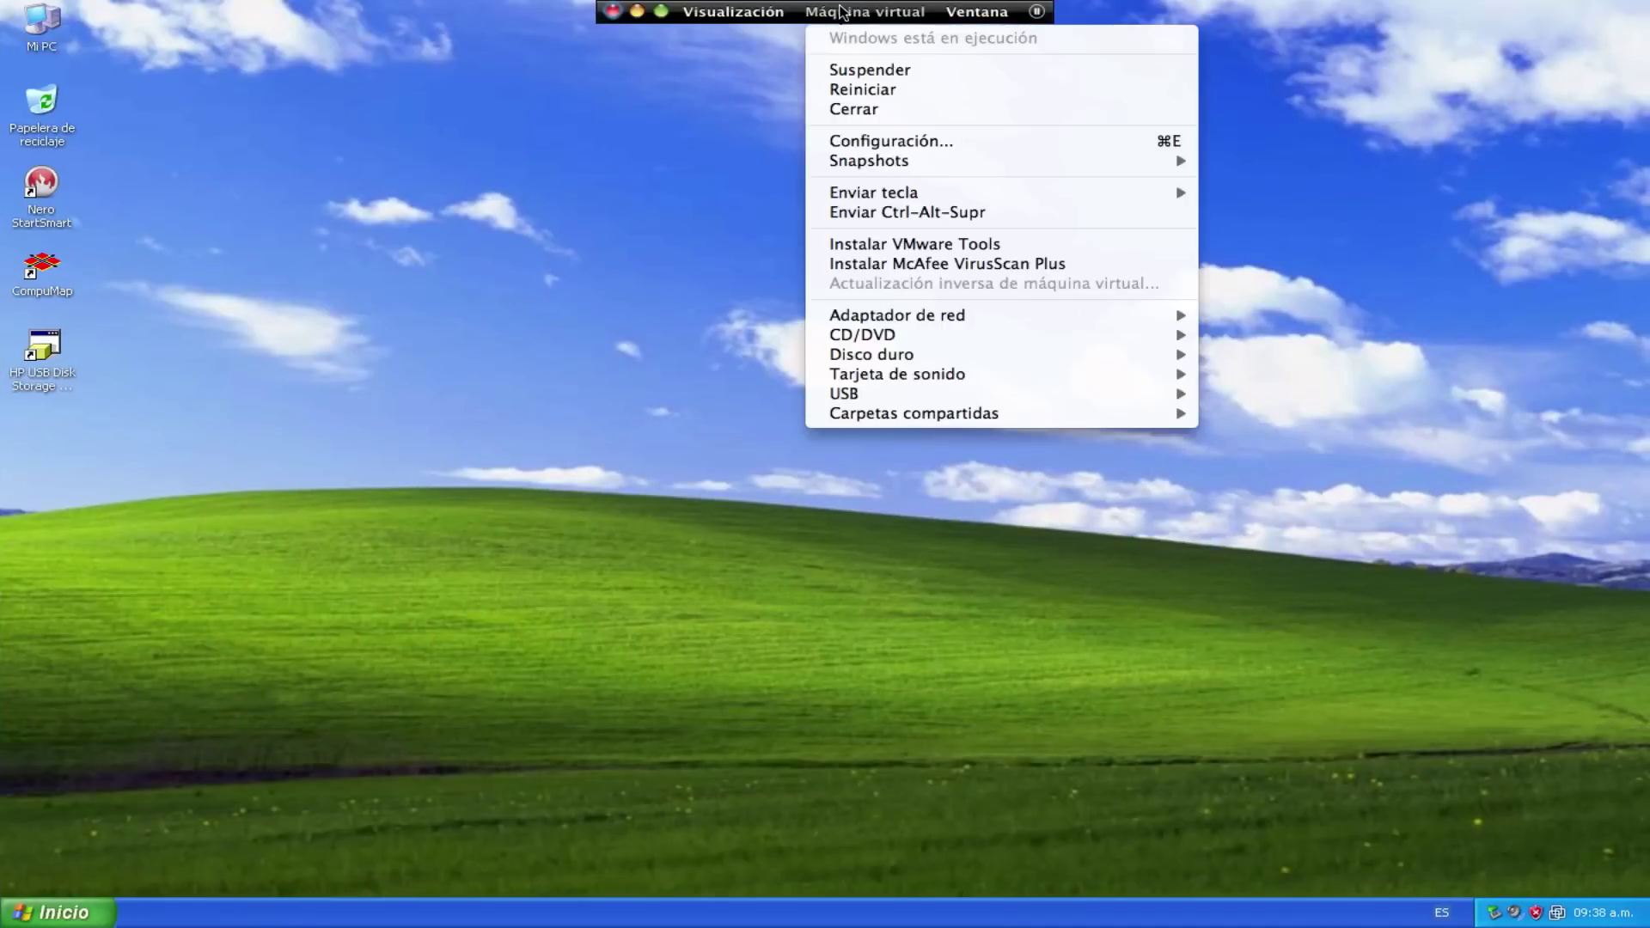
mouse_move(937, 396)
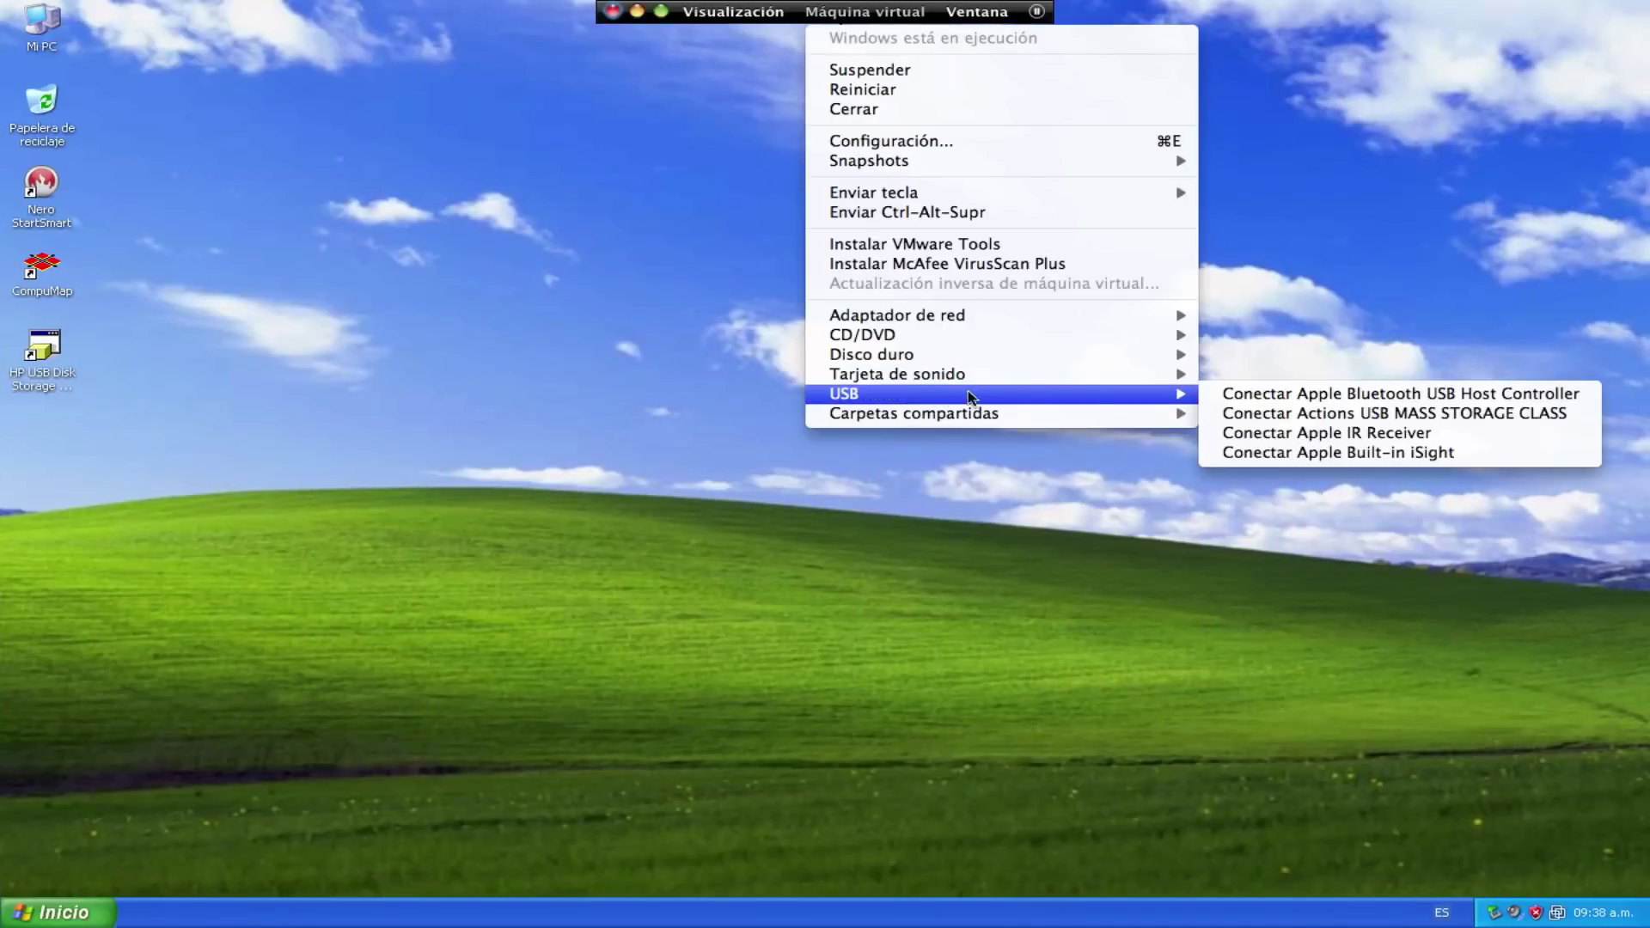
click(1243, 420)
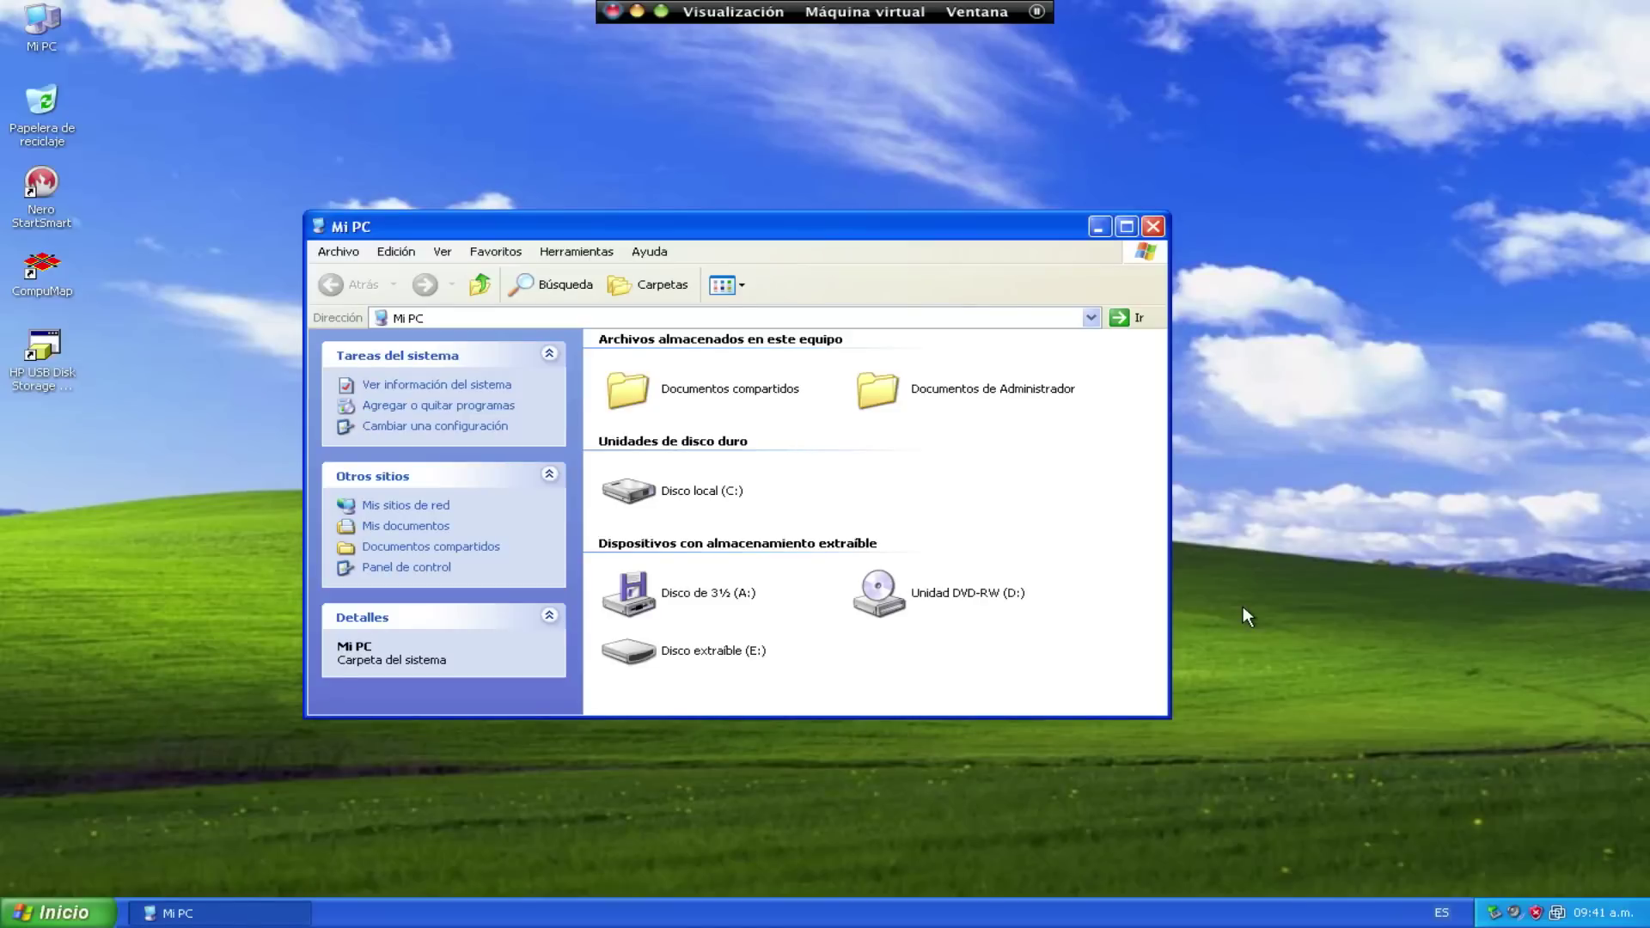
Step: Try to open Disco extraíble (E:) in Mi PC, decline to format it and close the window
click(633, 653)
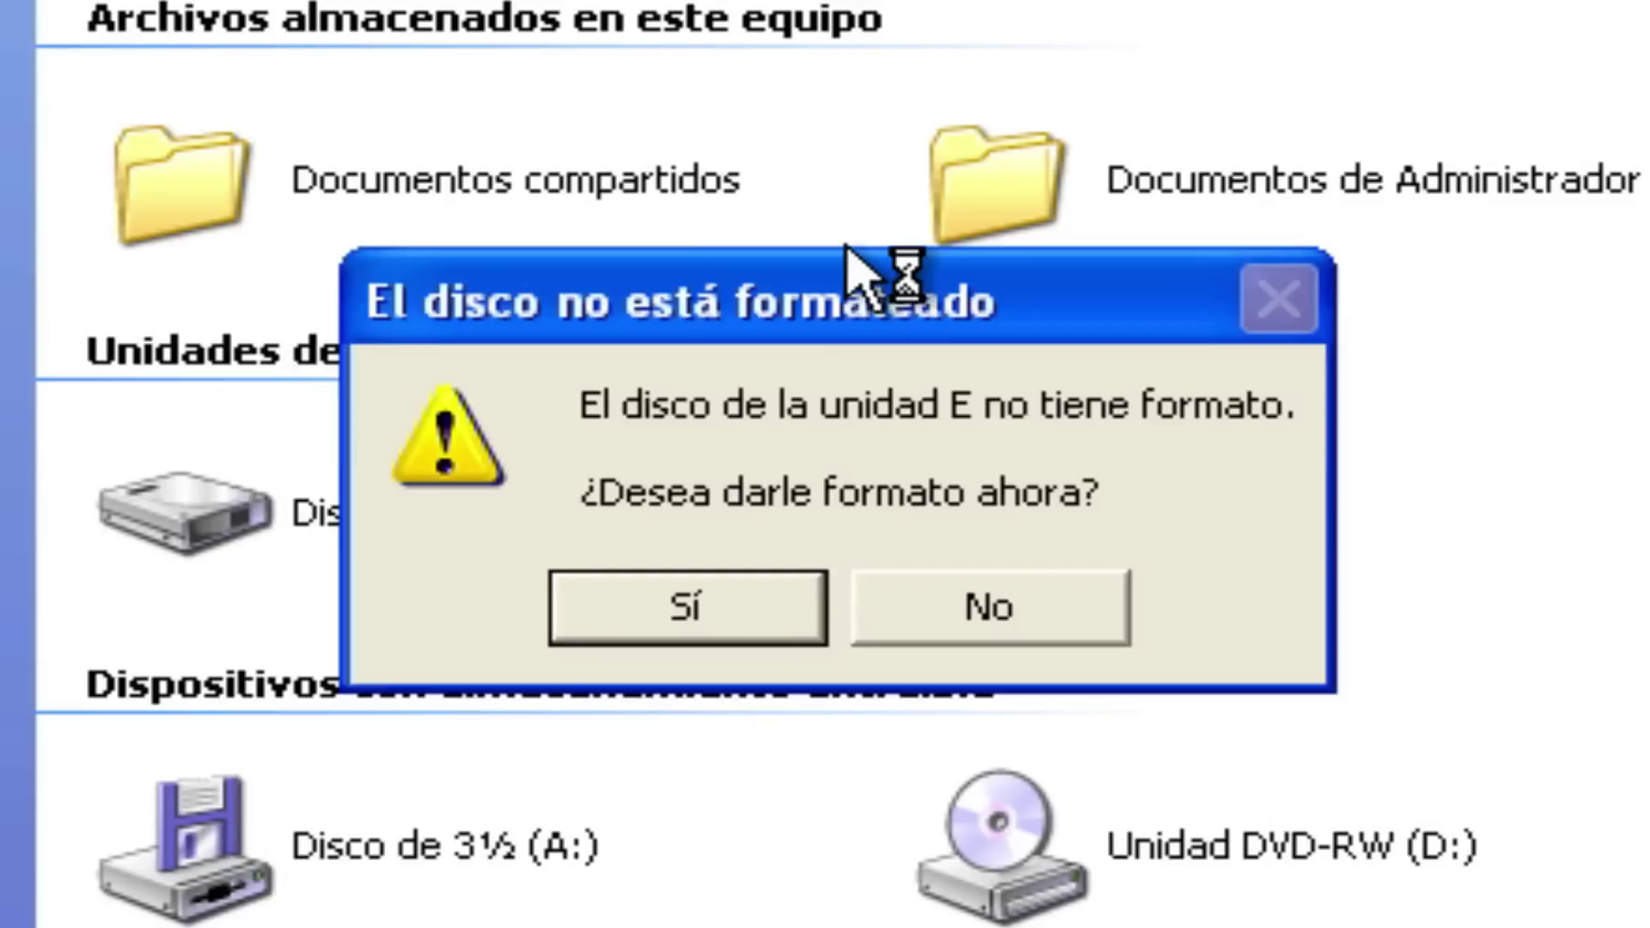
drag(823, 307, 776, 447)
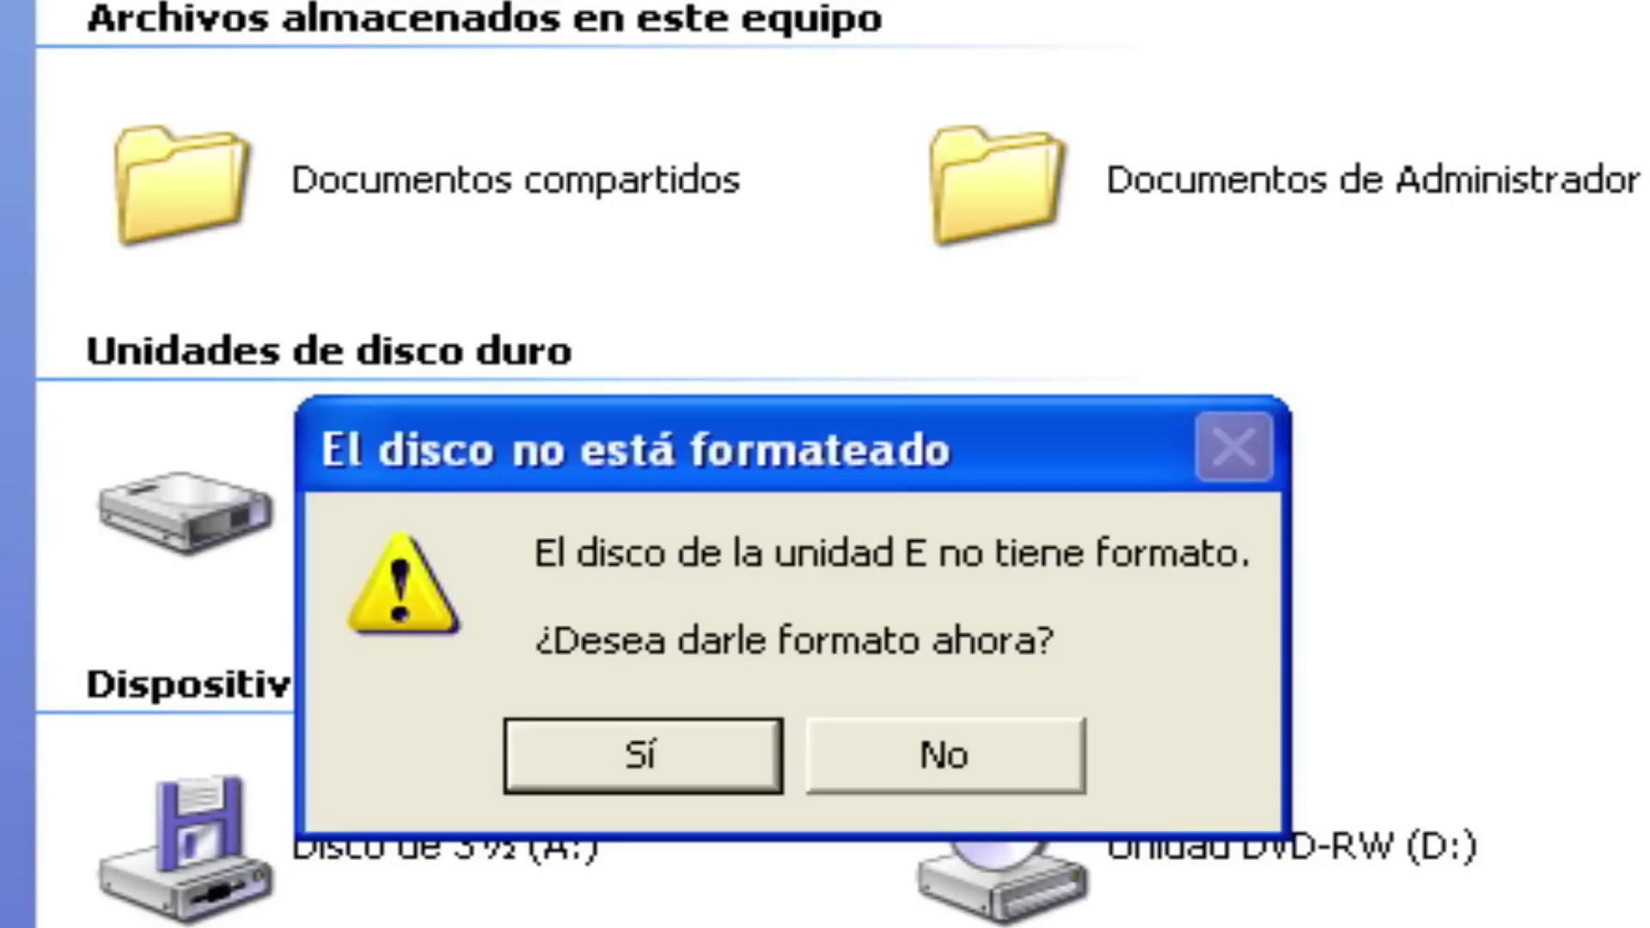
click(914, 756)
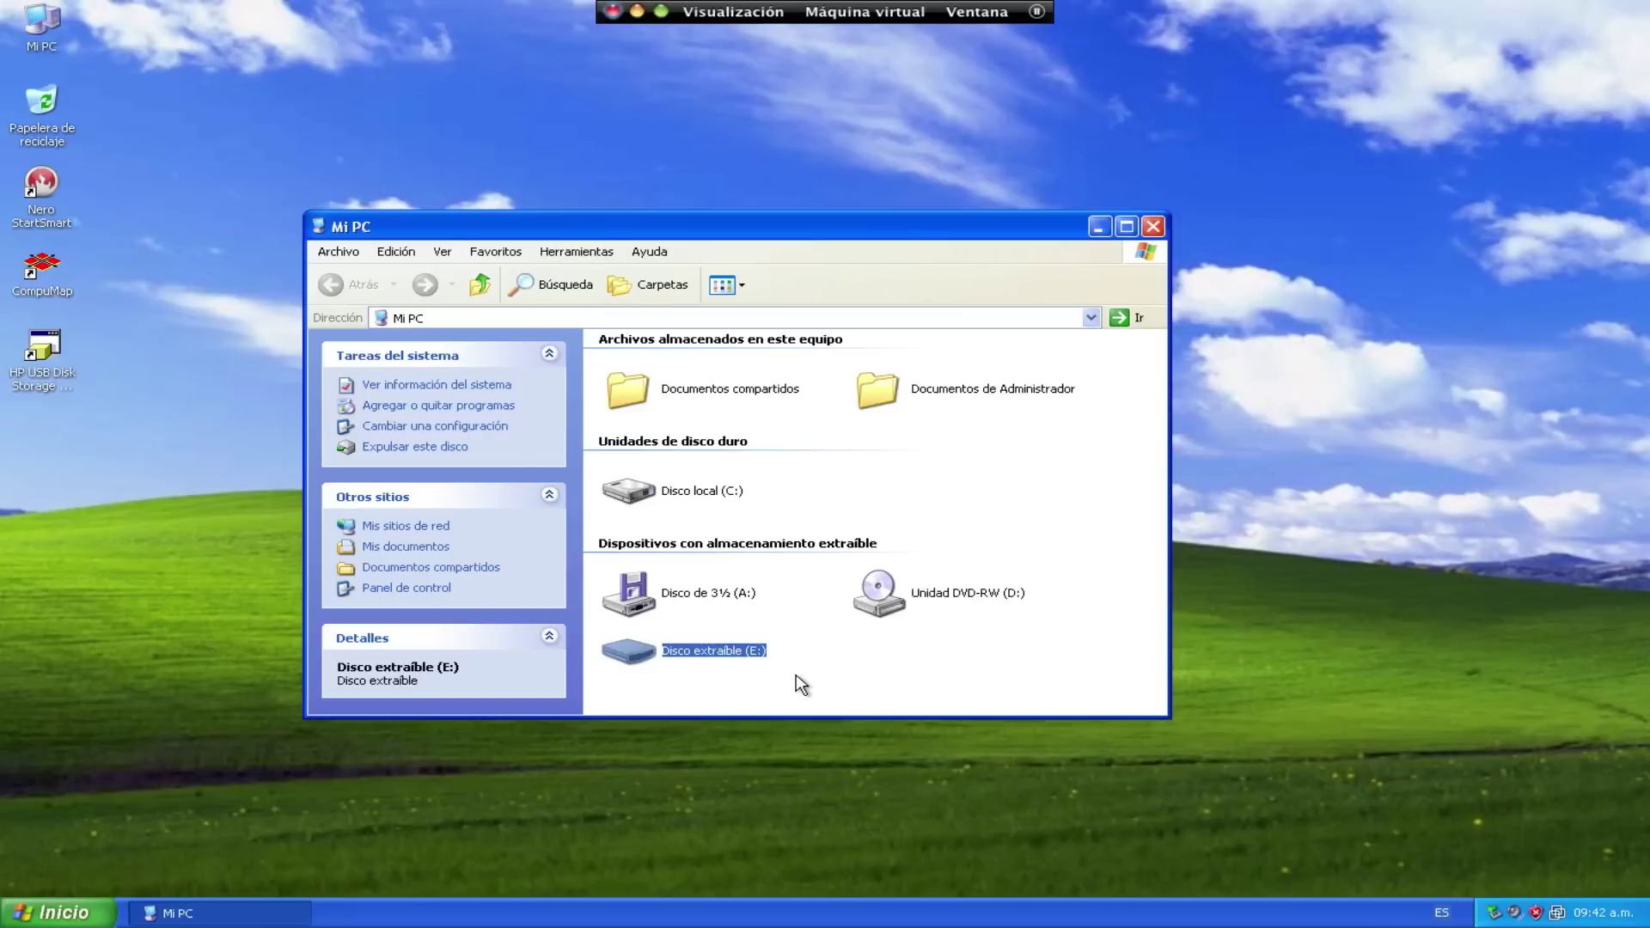
click(802, 668)
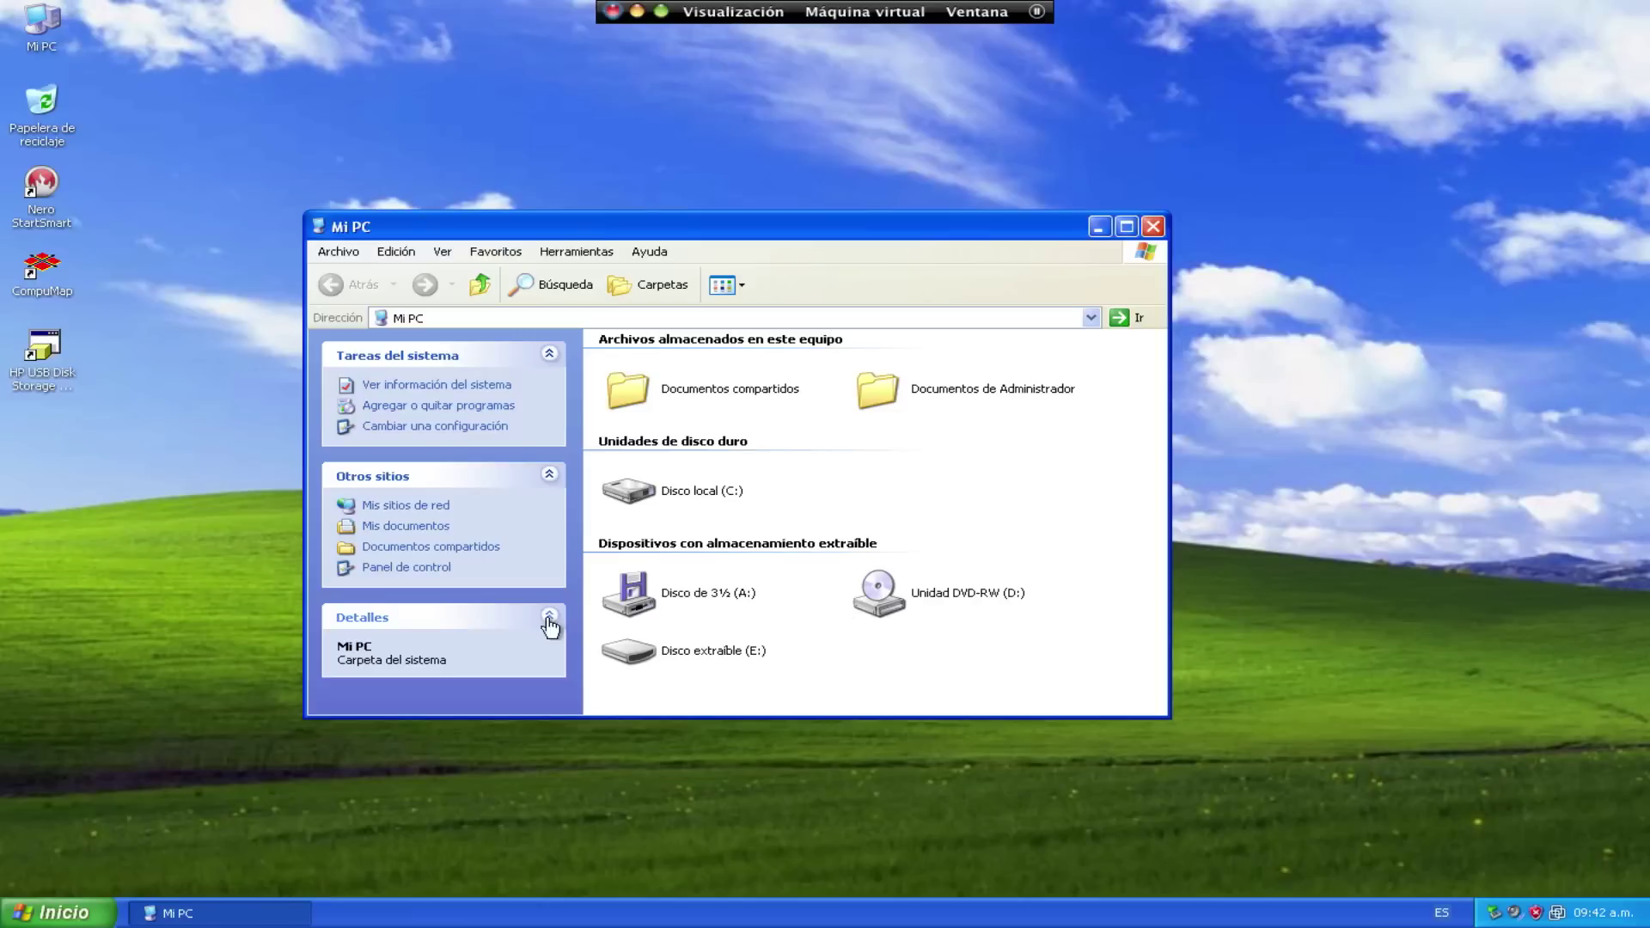
click(1153, 226)
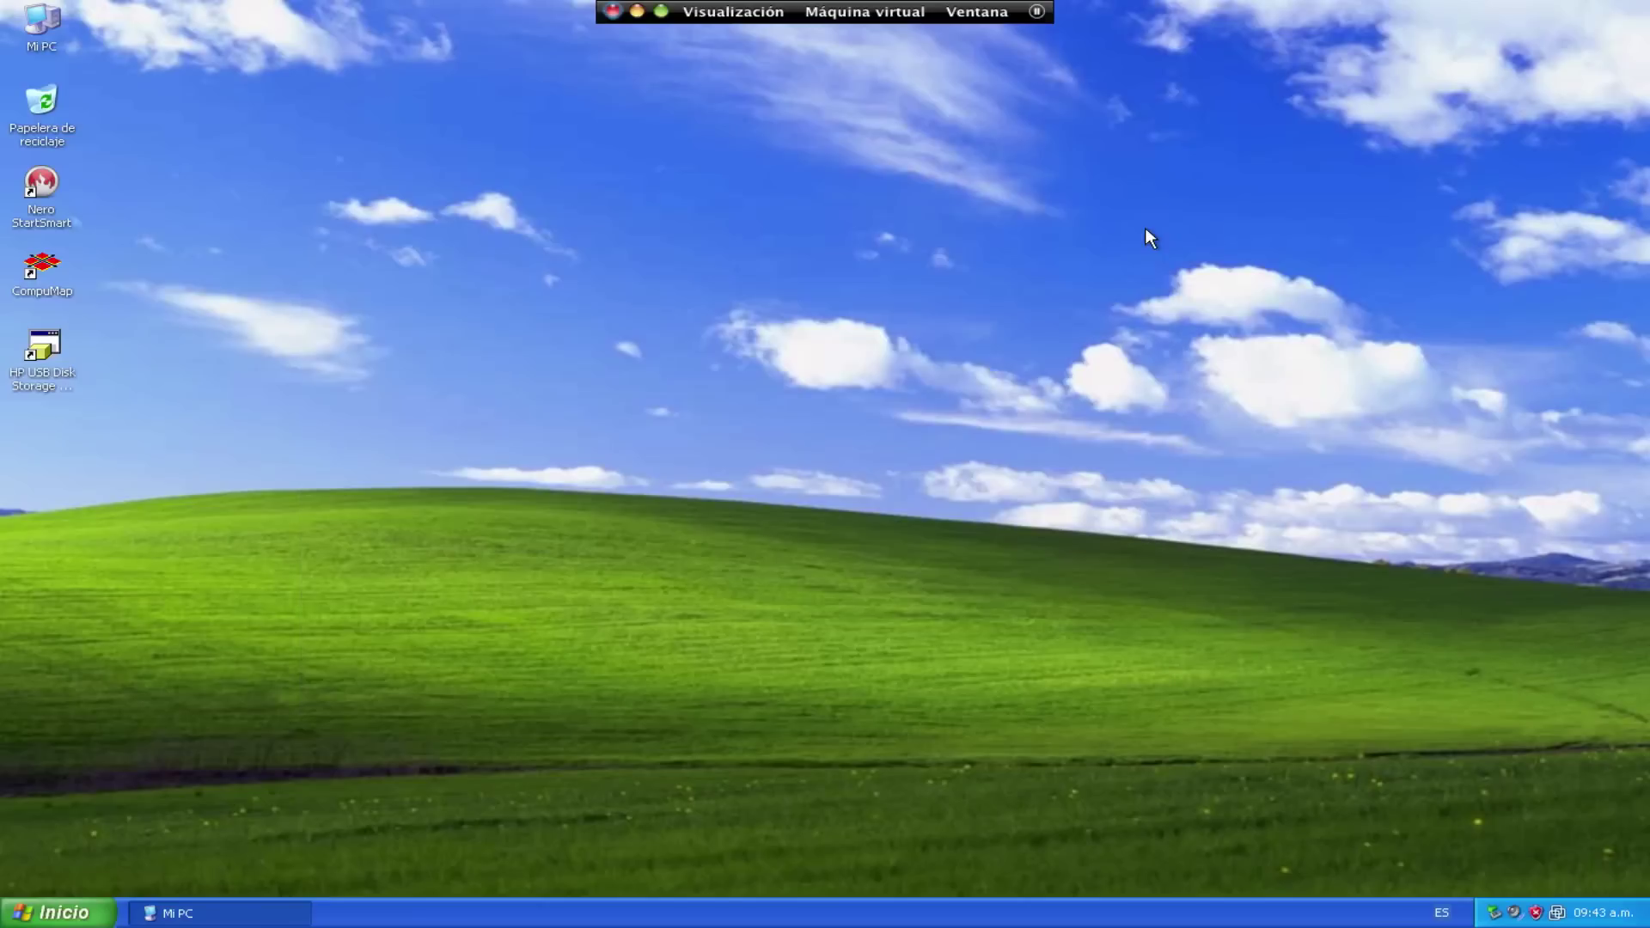
Step: Select the HP USB Disk Storage Format Tool shortcut on the Windows desktop and switch back to the Mac desktop
click(45, 348)
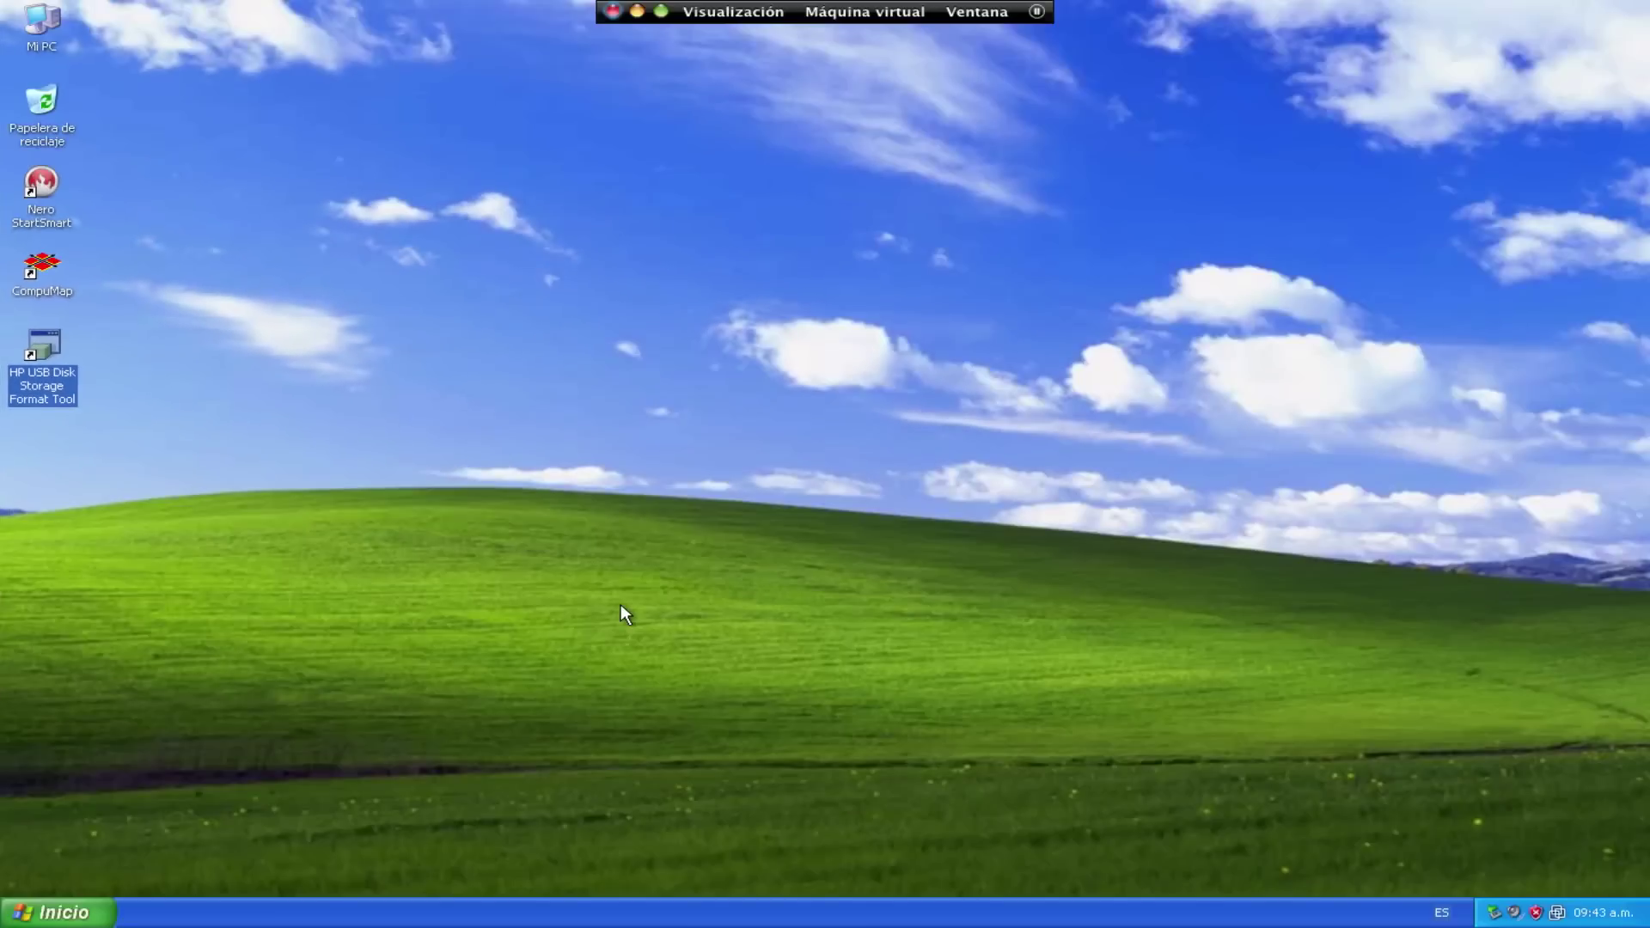
key(ctrl+Left)
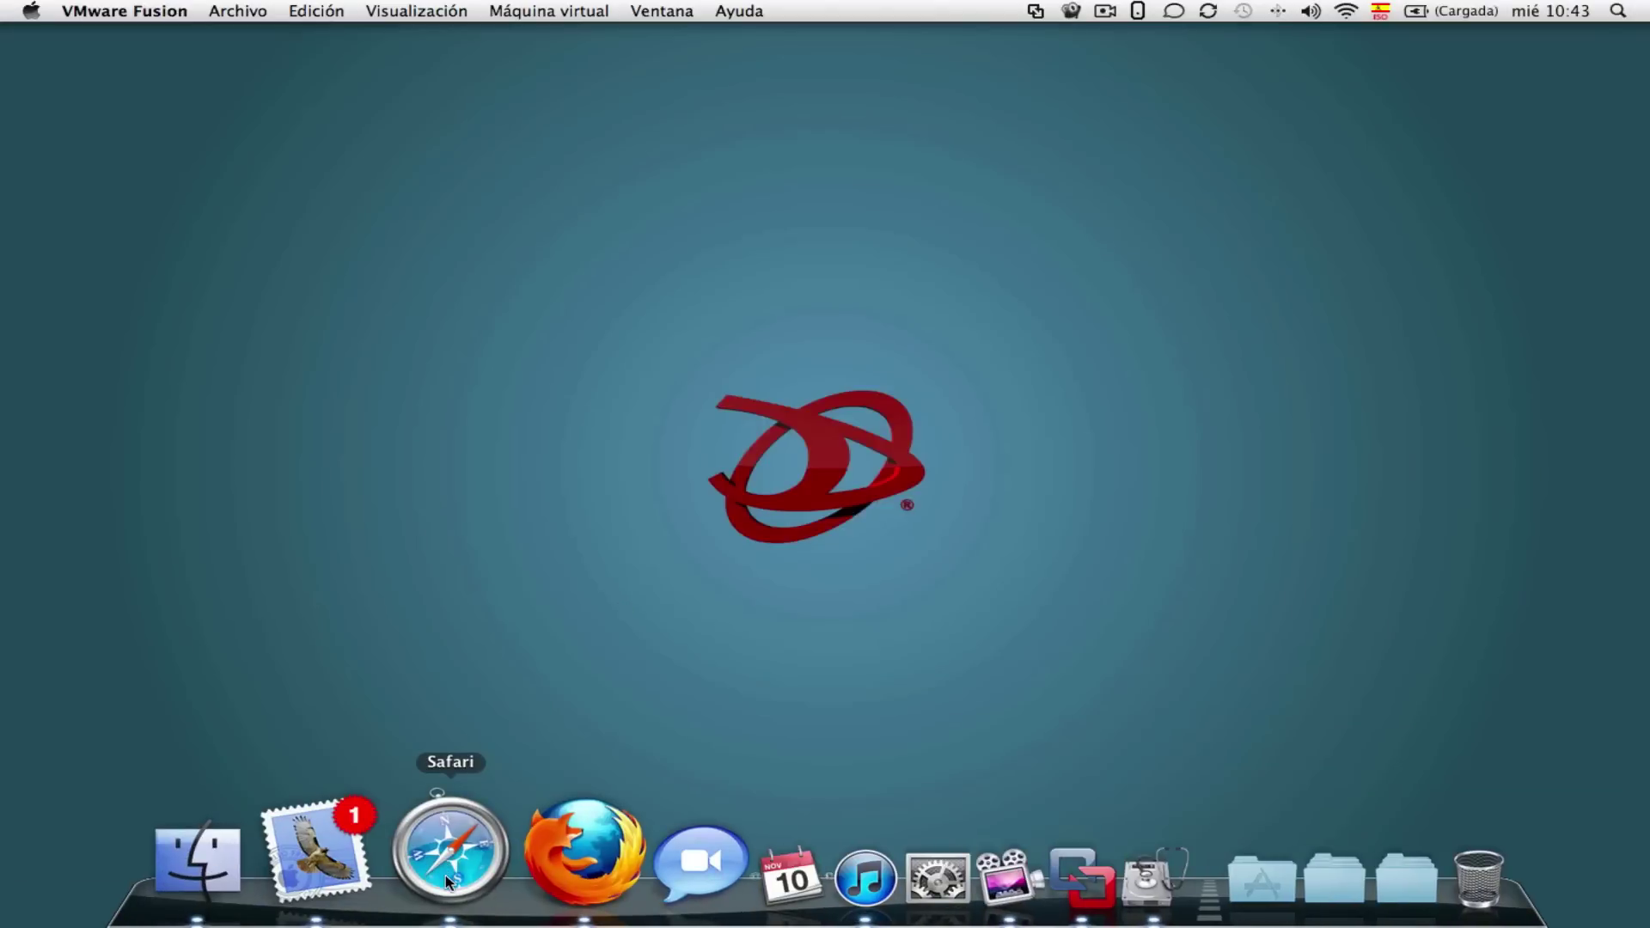
Step: Switch to Safari, examine the HP USB Disk Storage Format Tool v2.1.8 details and download location, and minimize the browser window
click(445, 875)
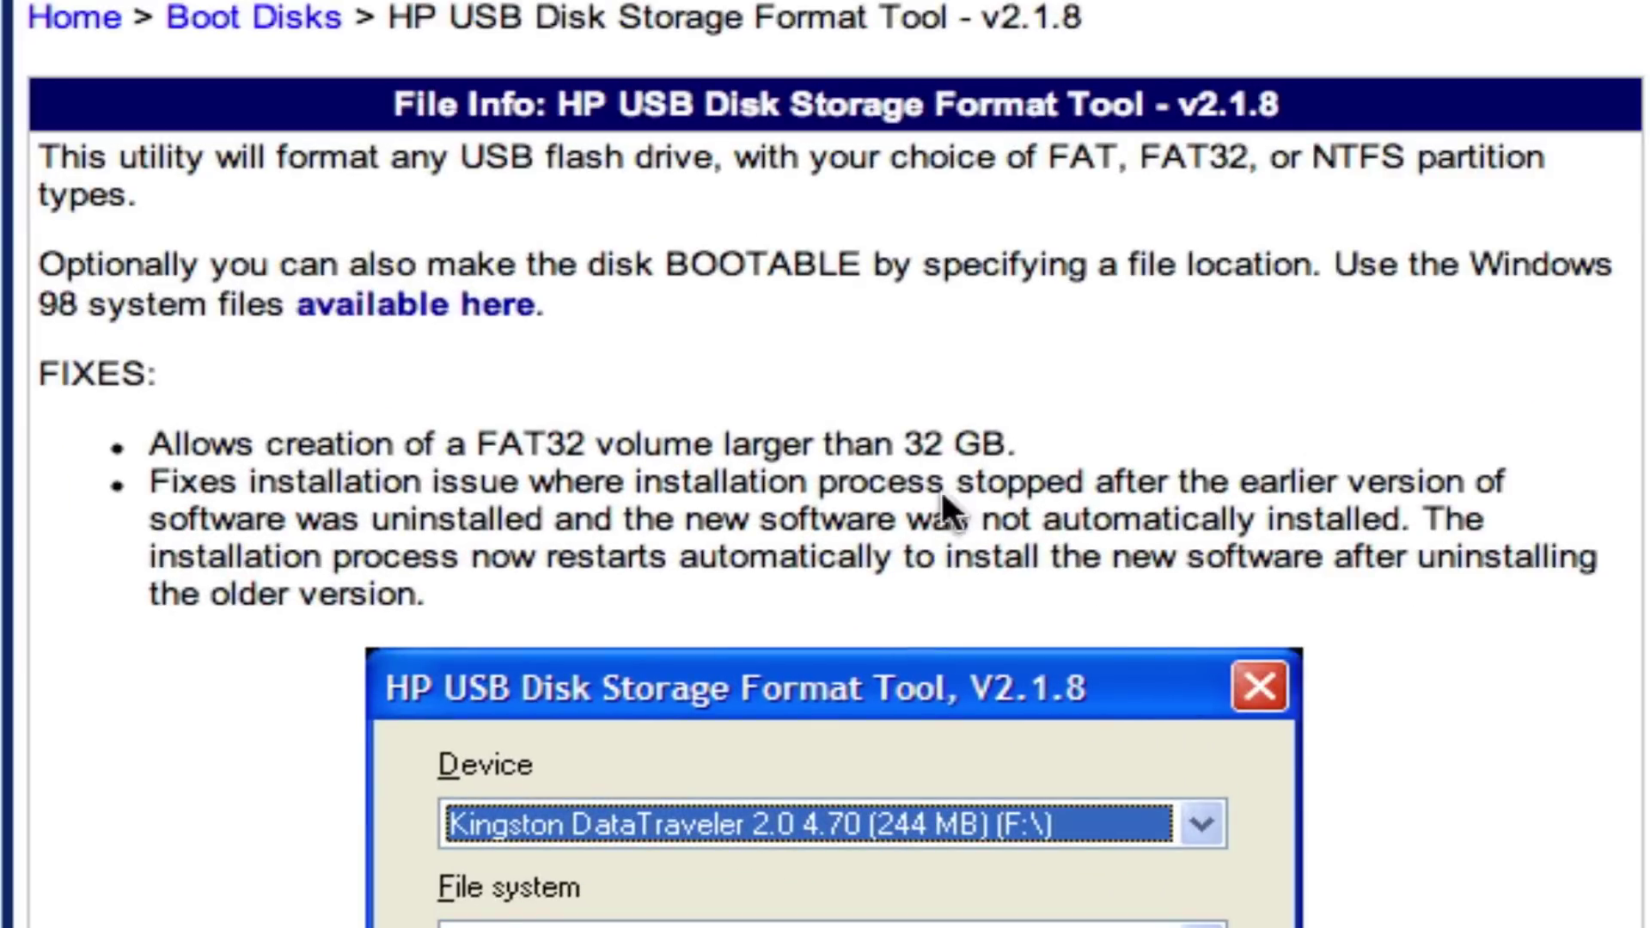
scroll(1045, 426, down, 5)
scroll(1337, 455, down, 5)
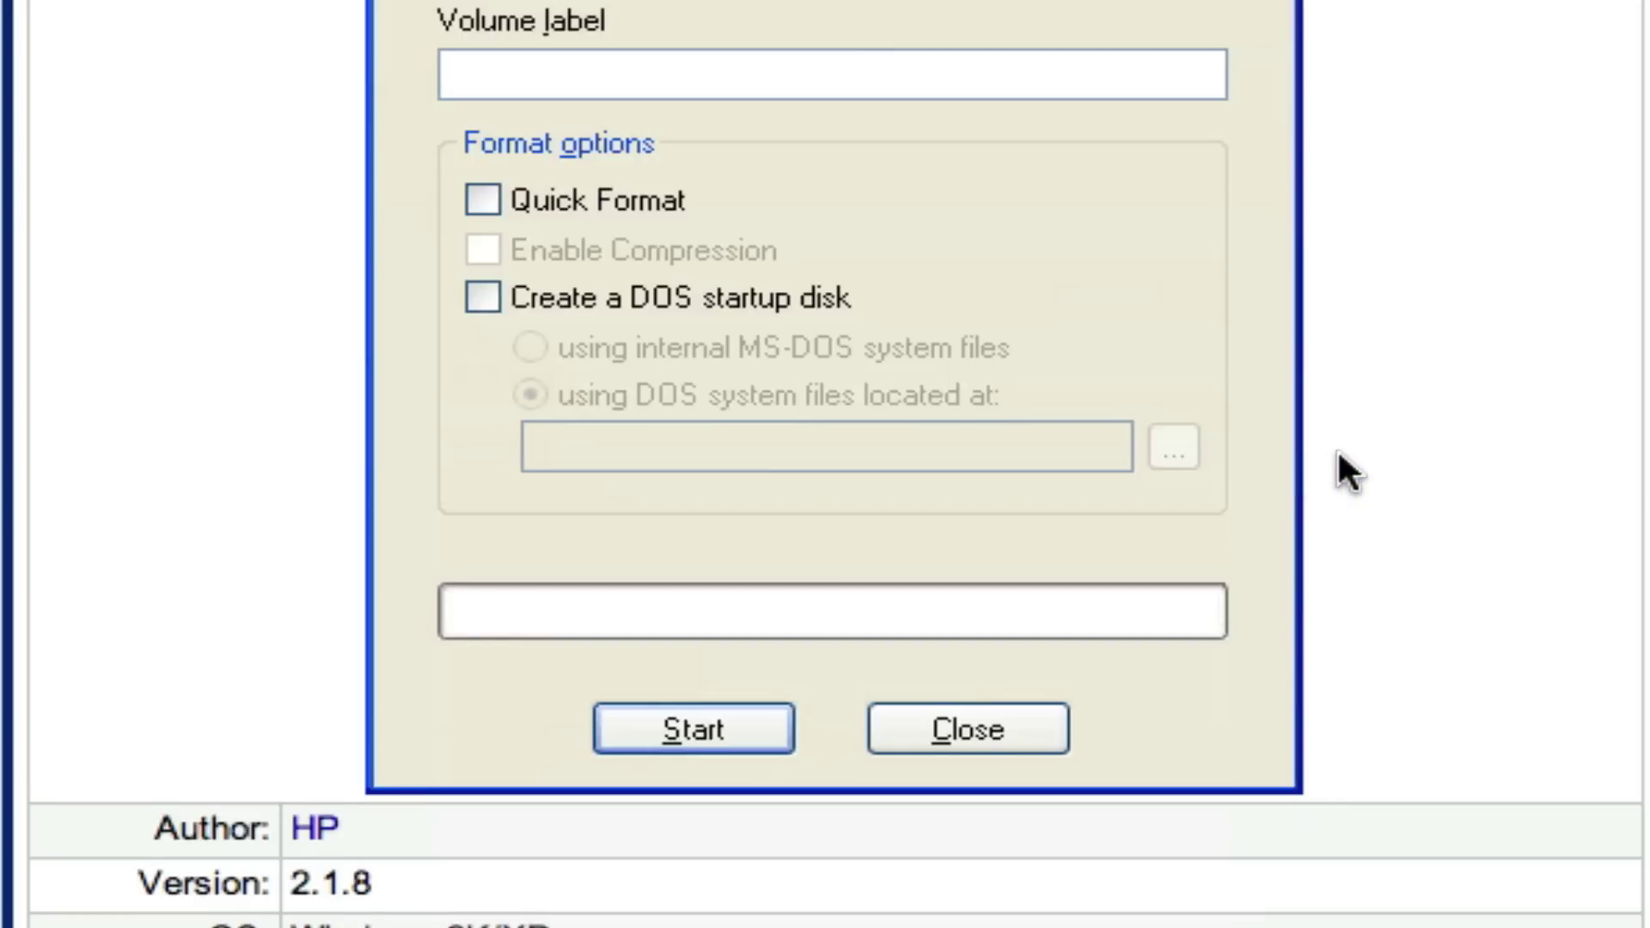
scroll(1337, 447, down, 10)
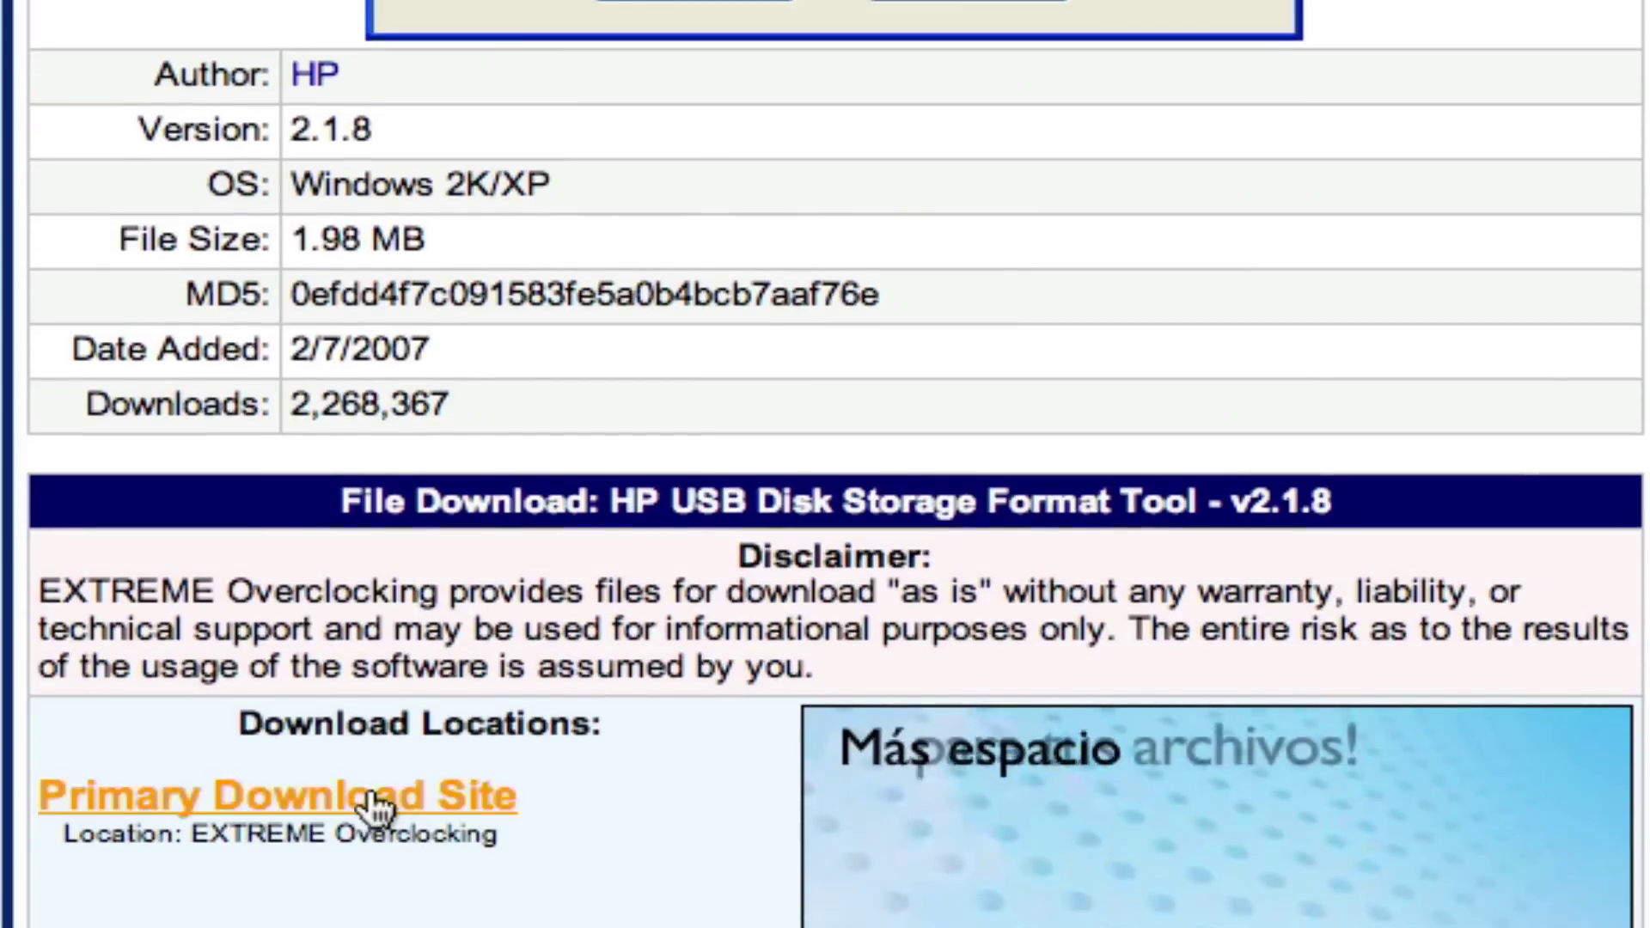
scroll(1480, 67, up, 2)
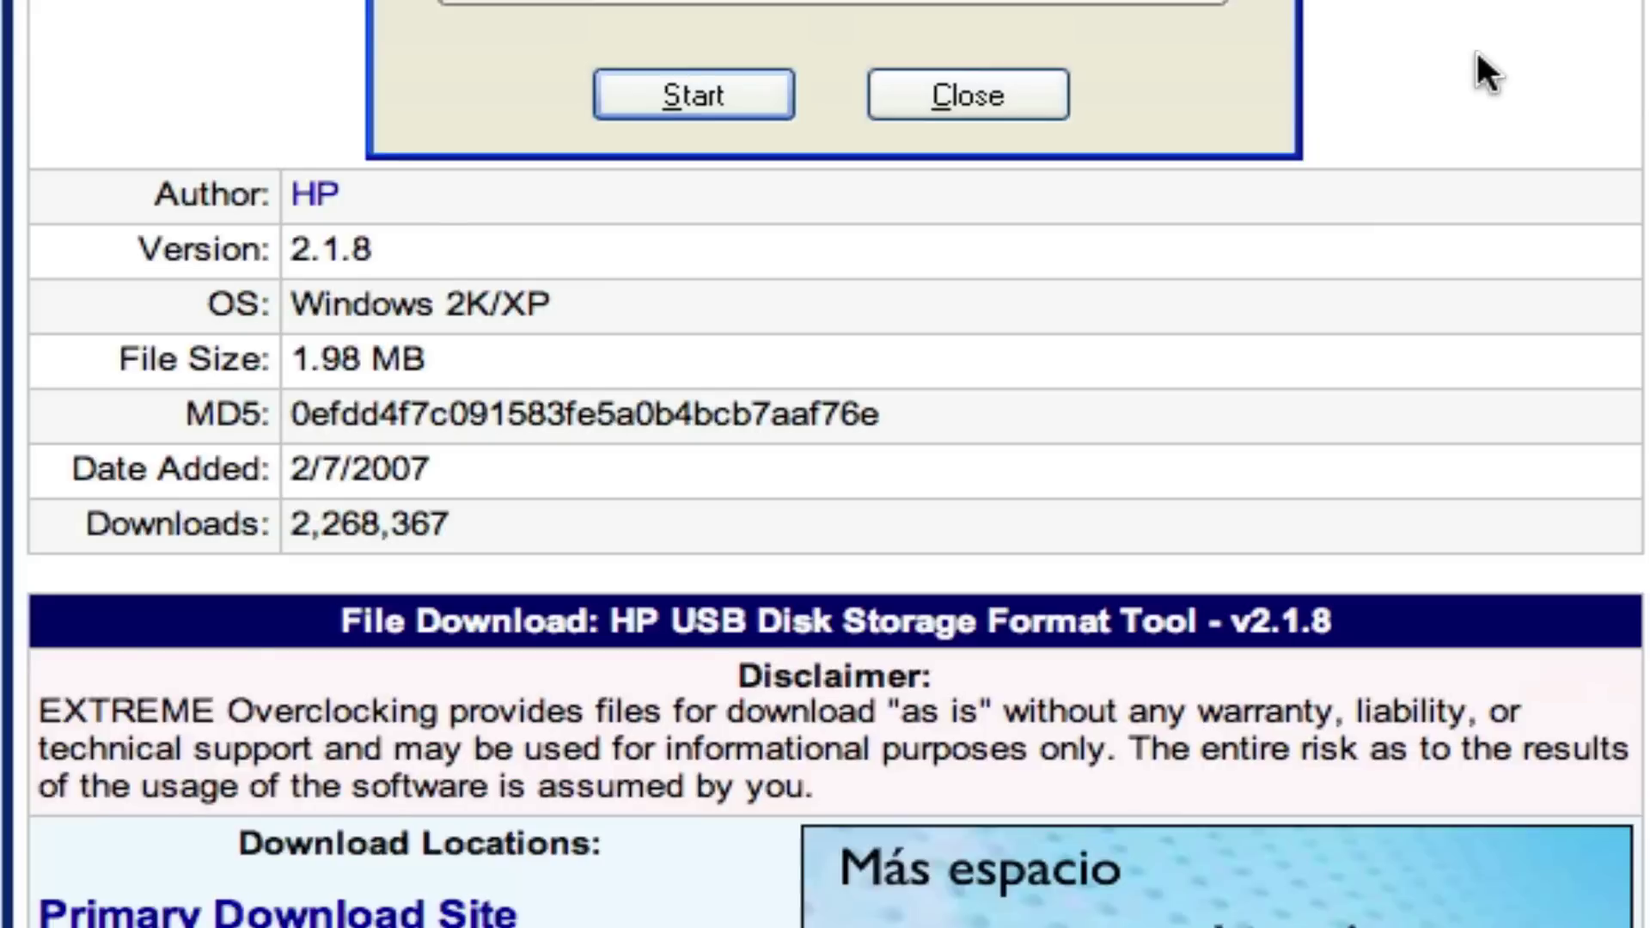
scroll(1476, 52, up, 4)
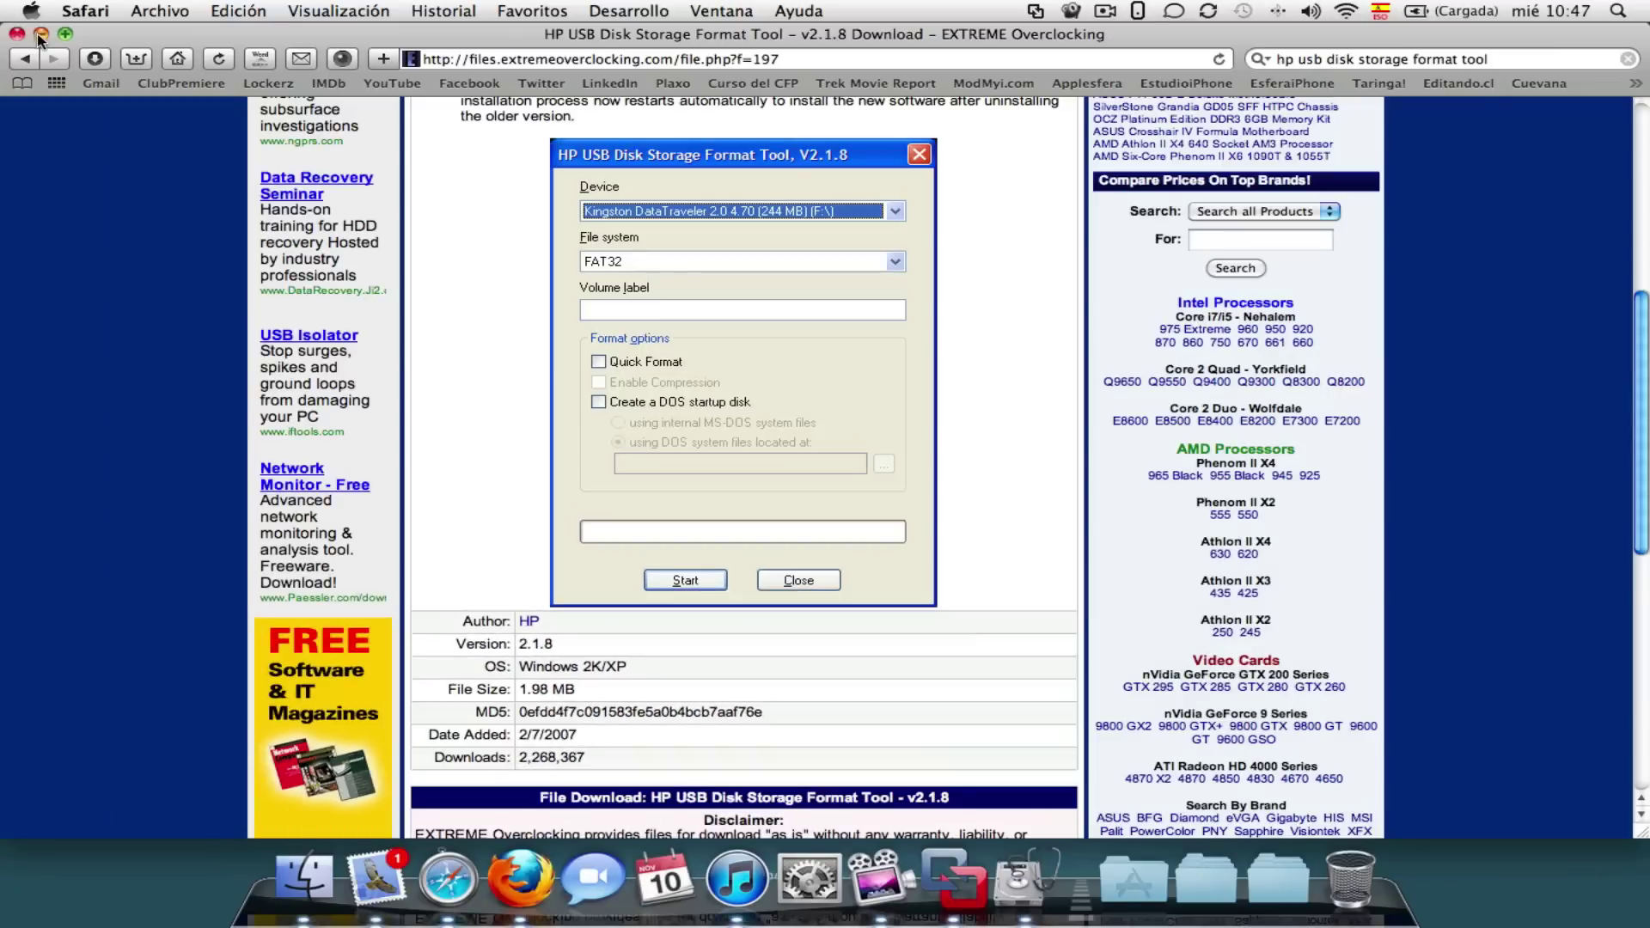
click(41, 34)
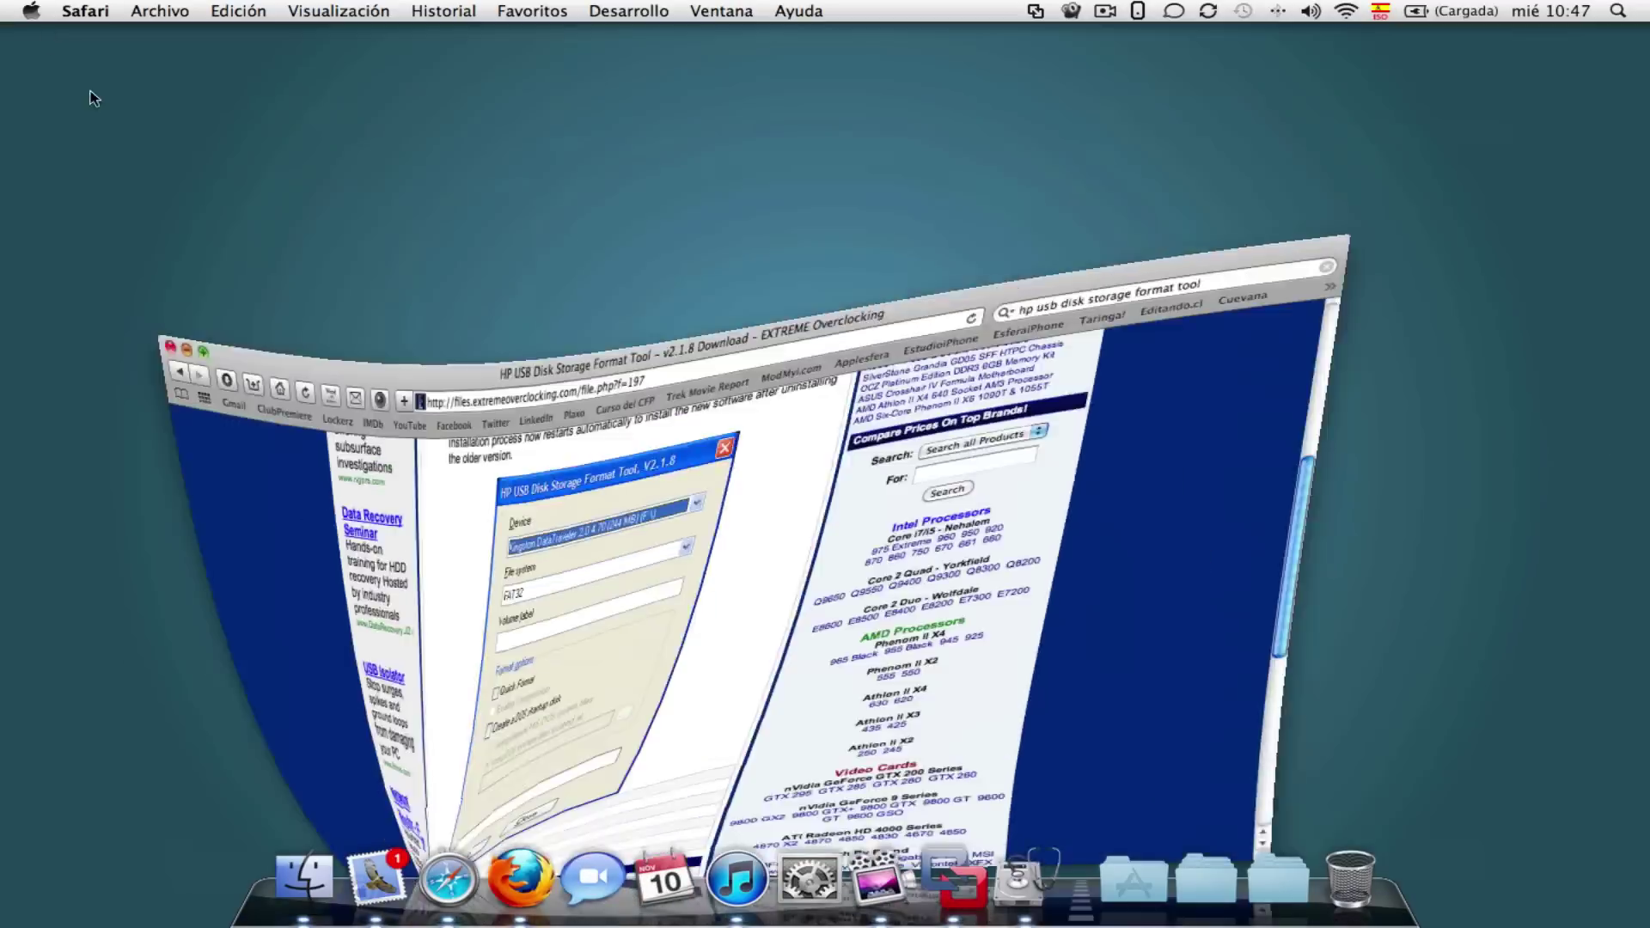
Step: Open the HP USB Disk Storage Format Tool in the Windows virtual machine and choose the FAT32 file system with Quick Format
key(ctrl+Up)
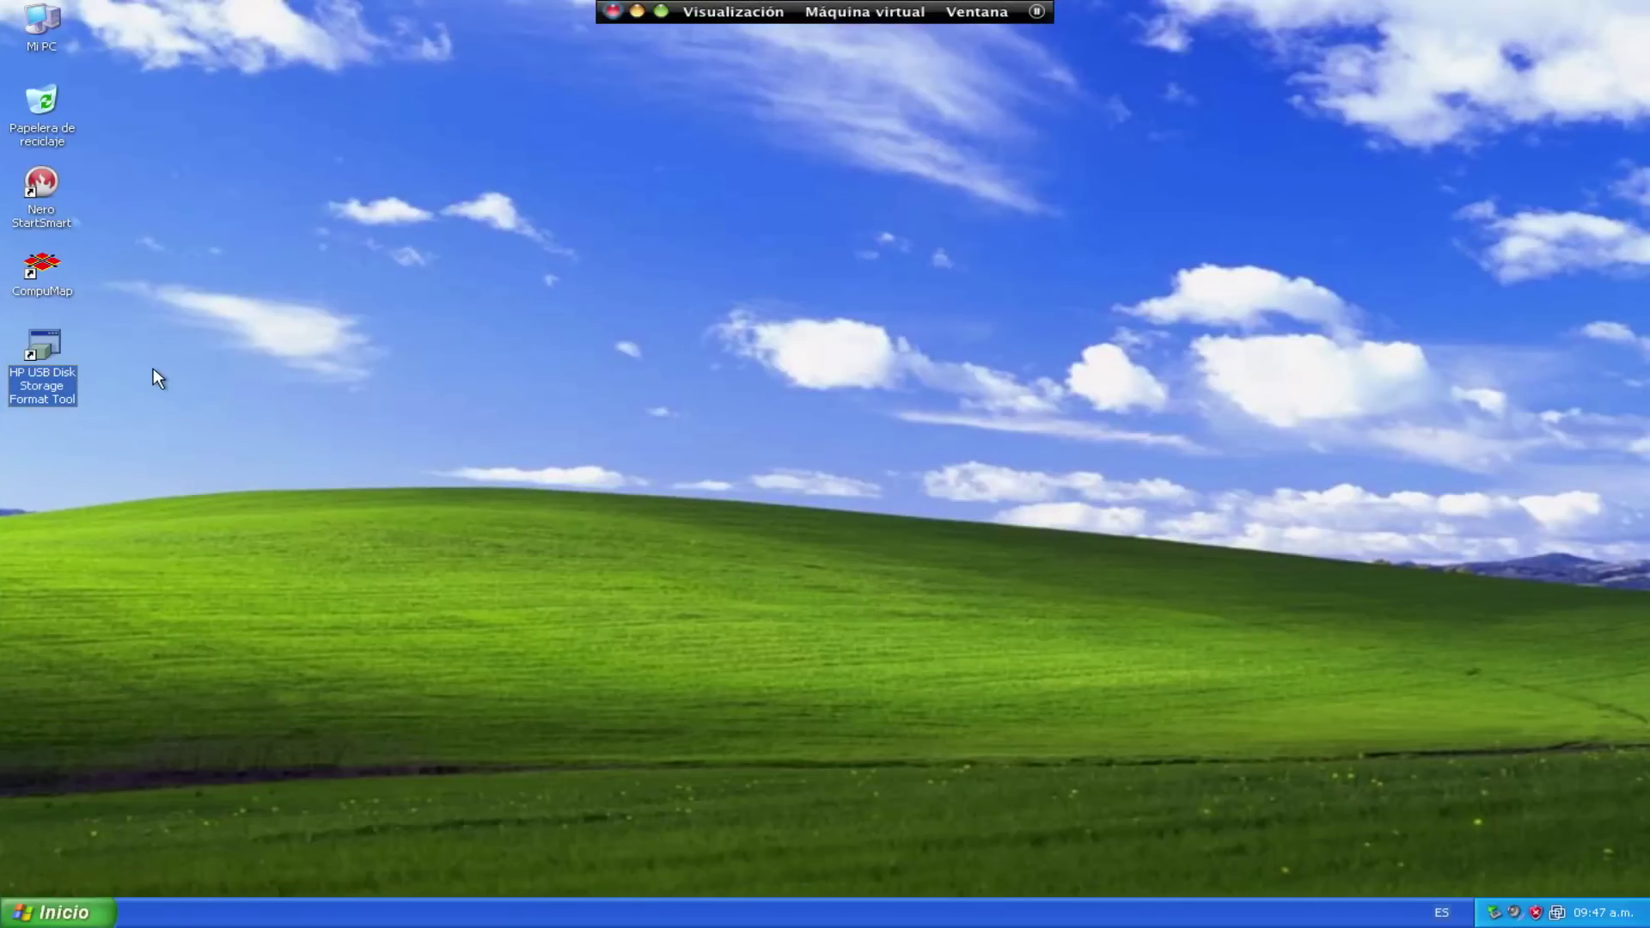
double_click(35, 344)
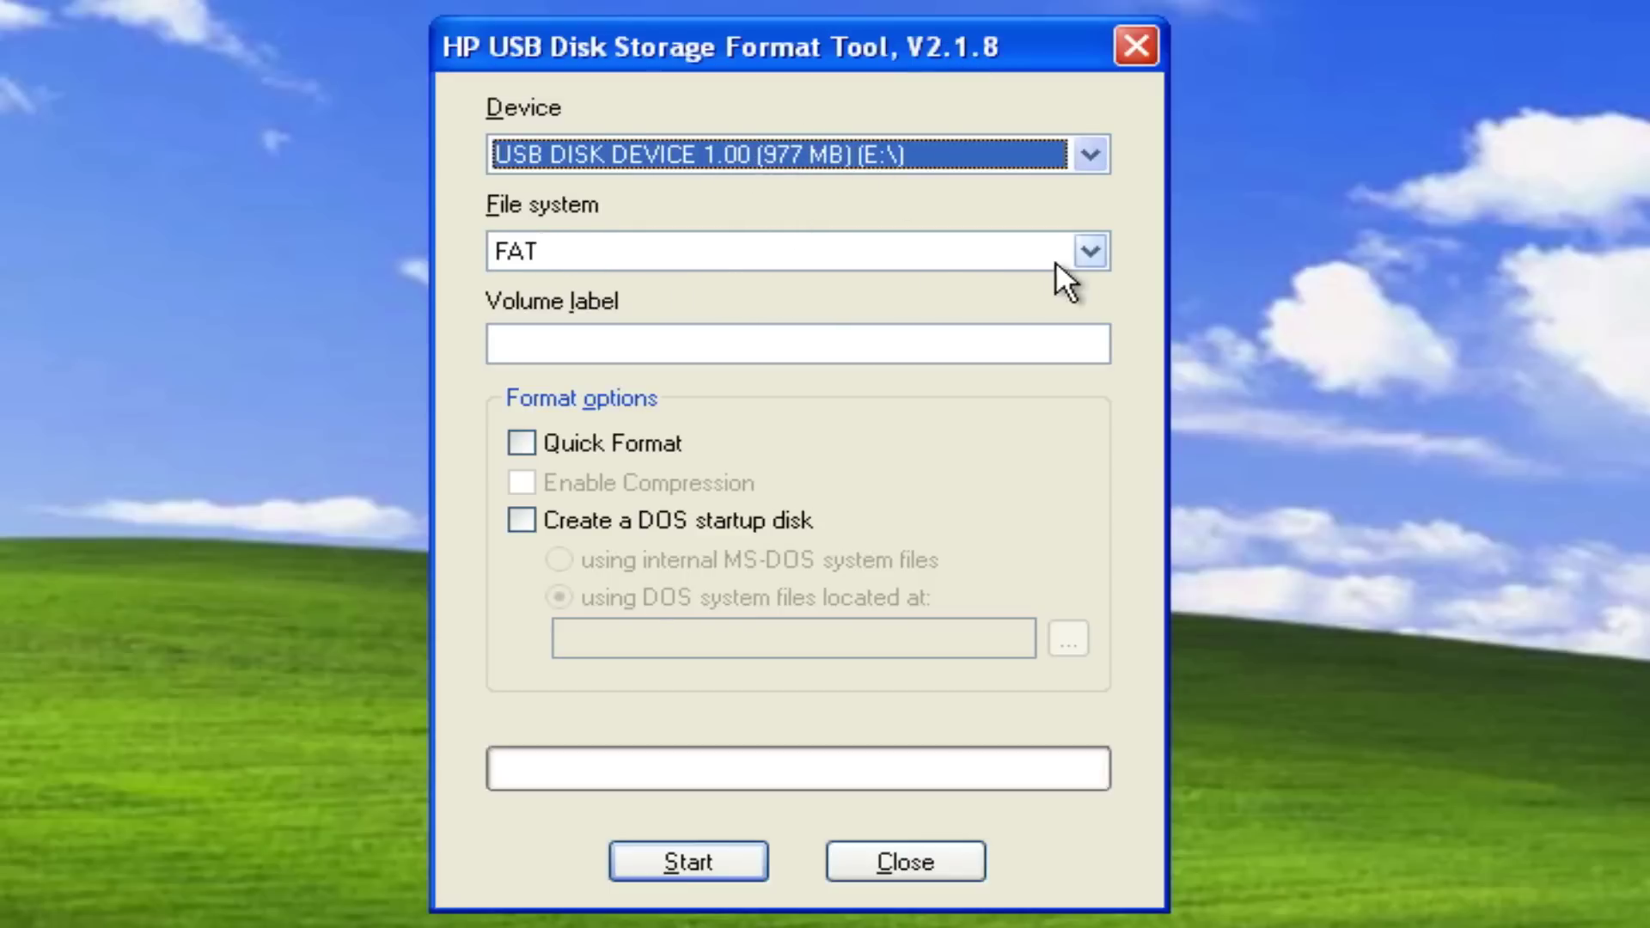
click(1089, 250)
click(1088, 250)
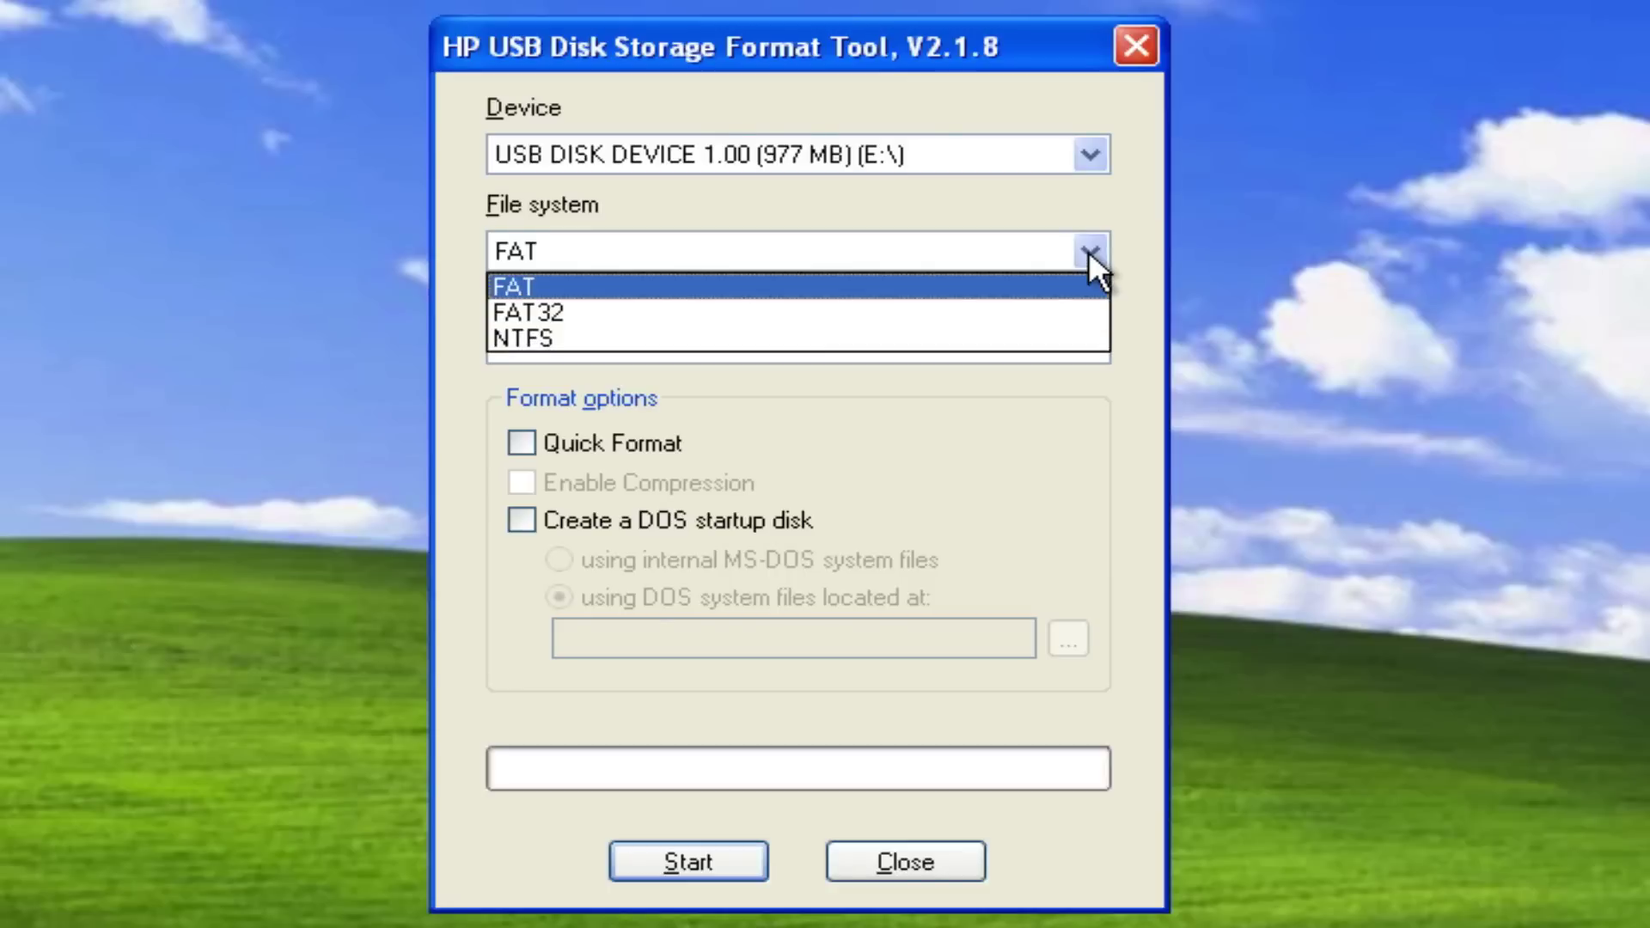
click(560, 313)
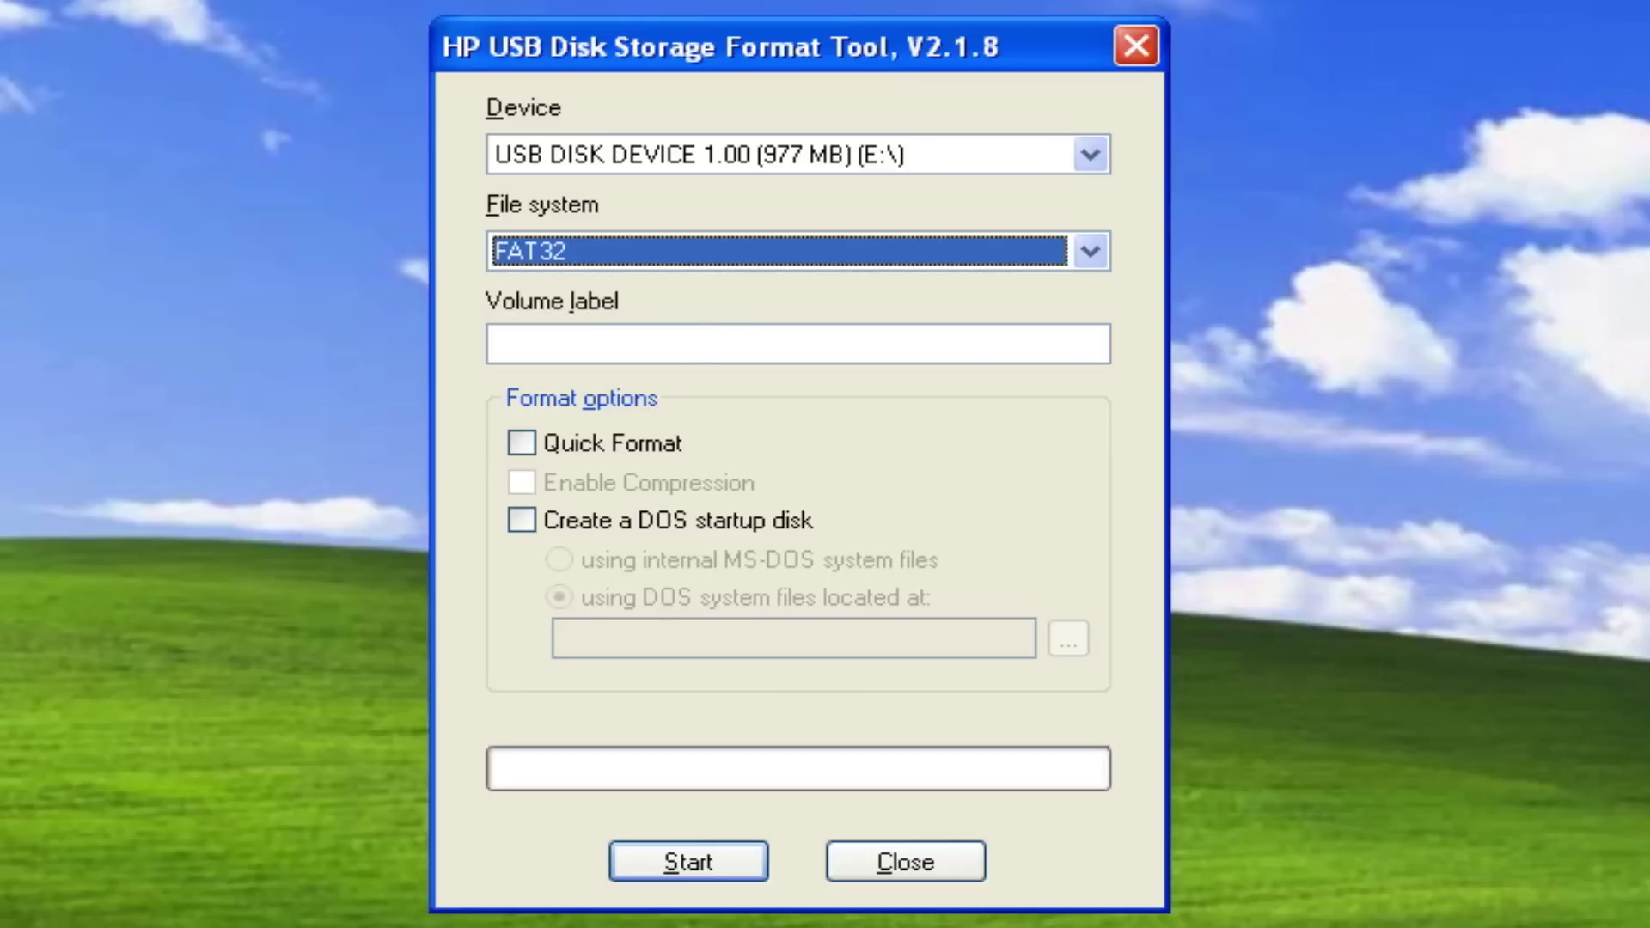
click(668, 337)
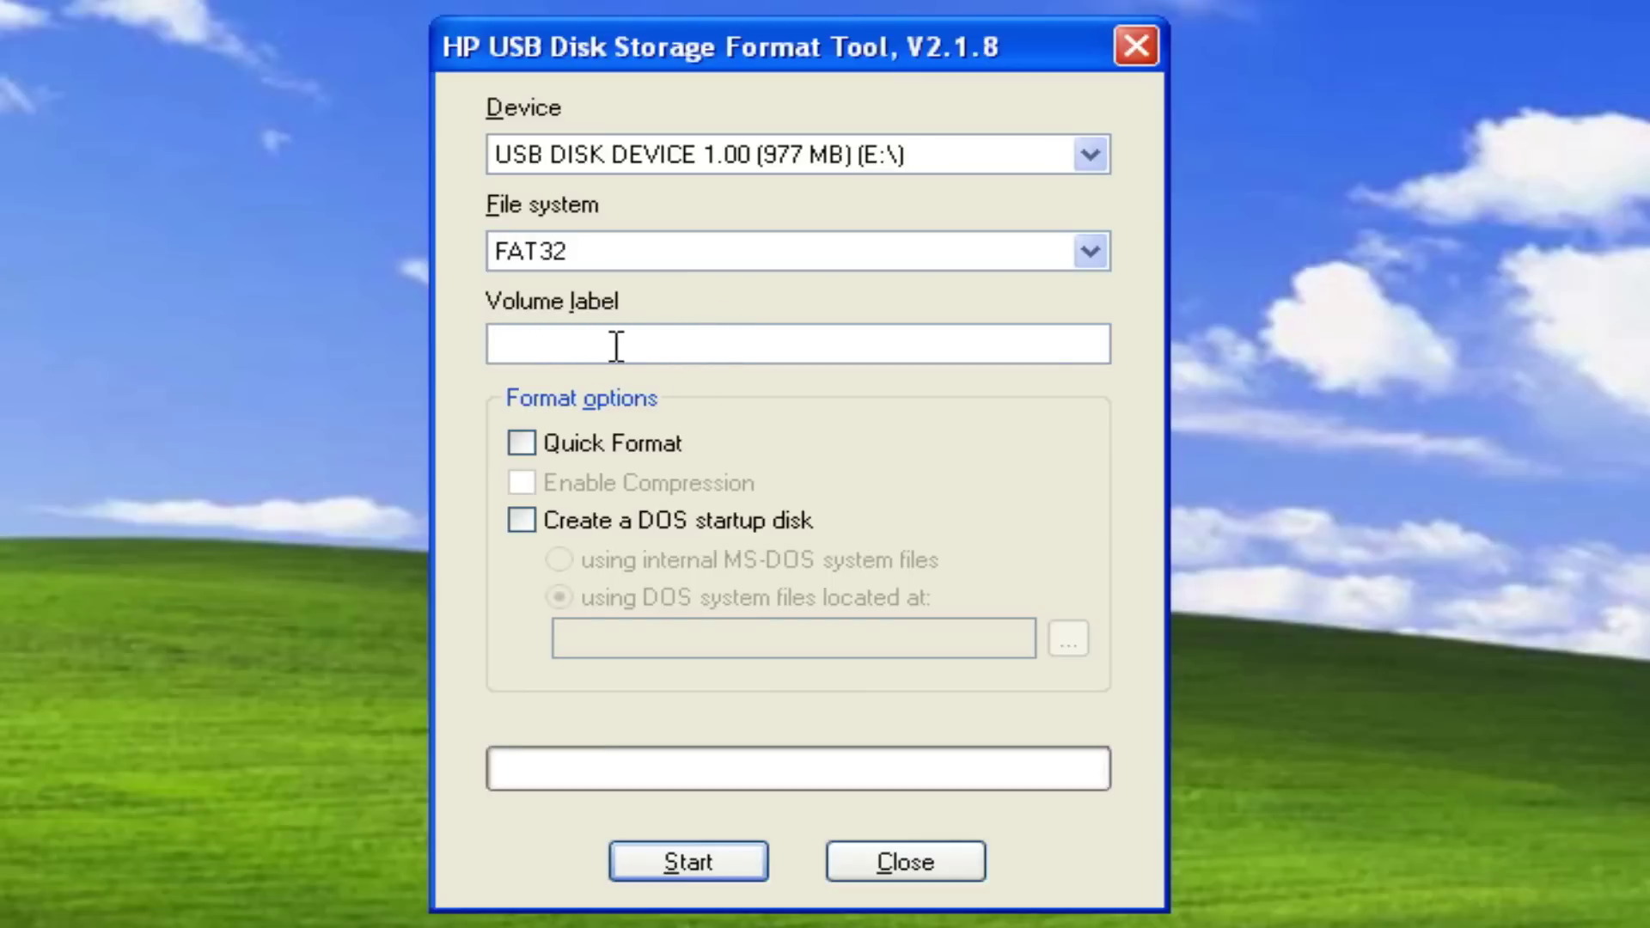
click(521, 444)
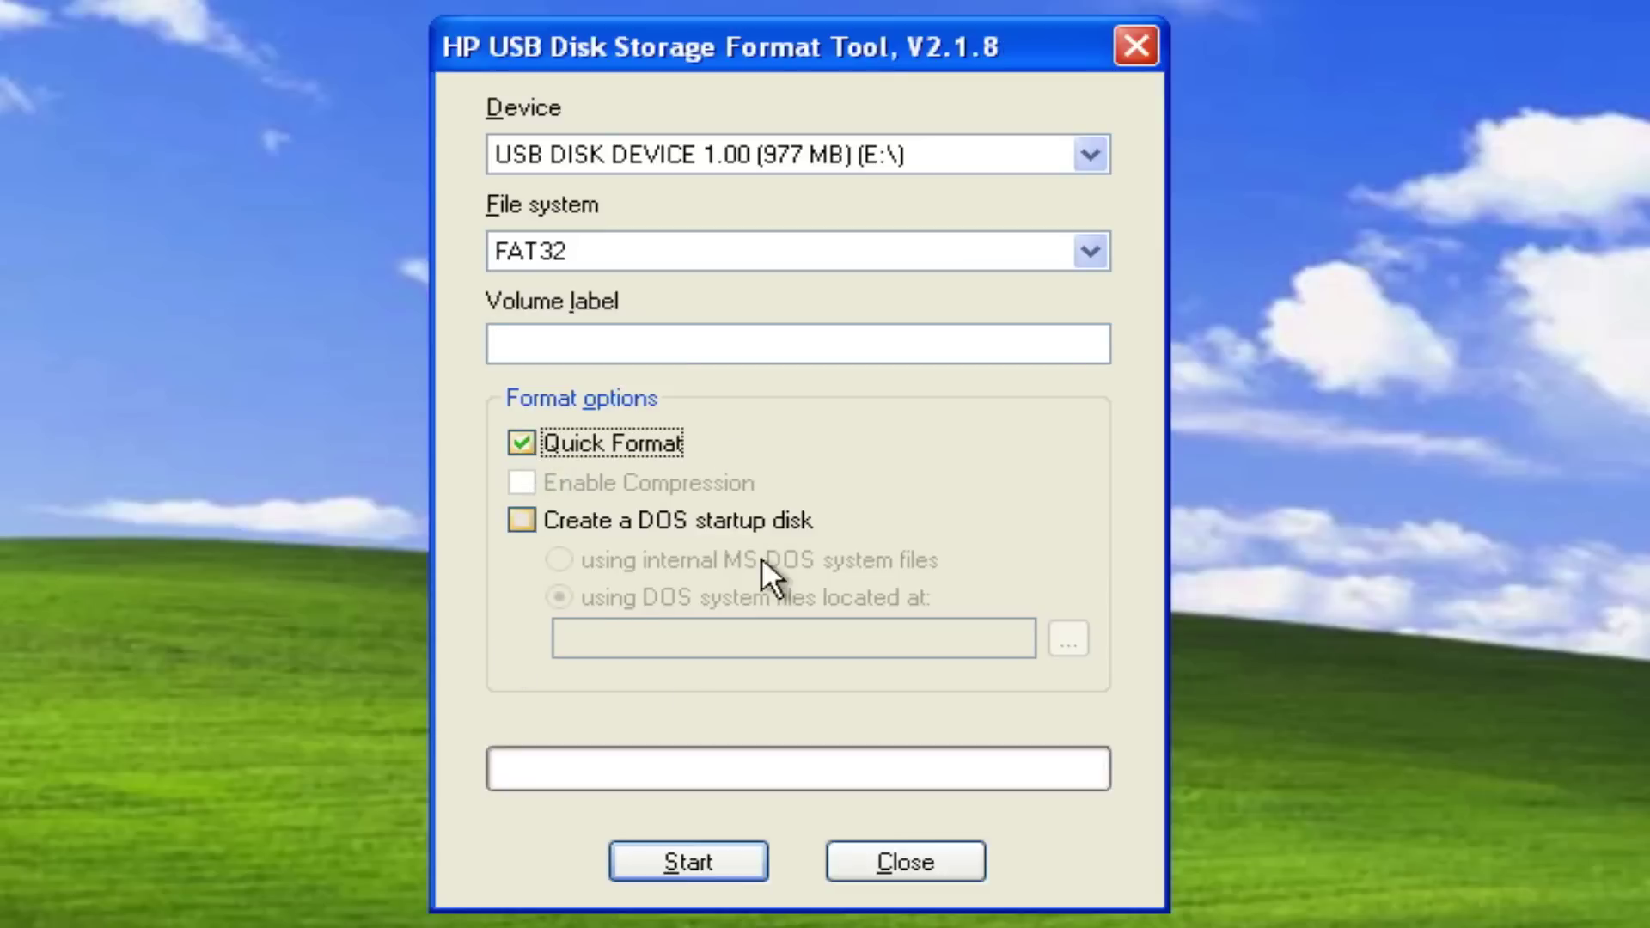
Step: Format the USB DISK DEVICE at E:\, accept erasing all its data and dismiss the format summary
click(664, 867)
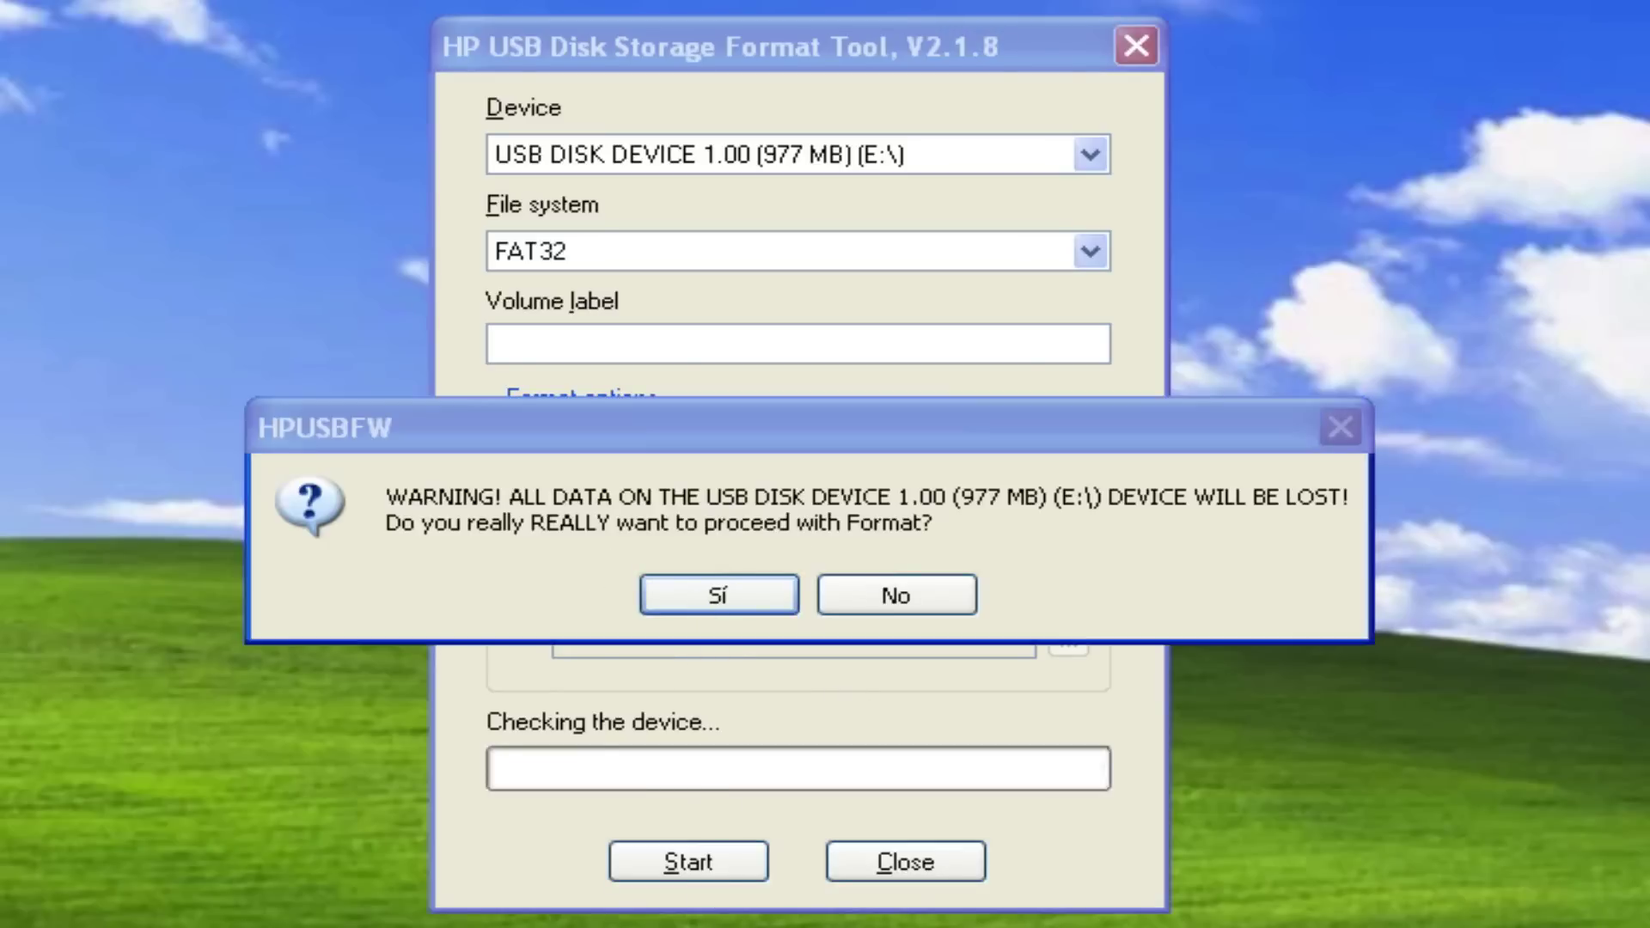
click(713, 590)
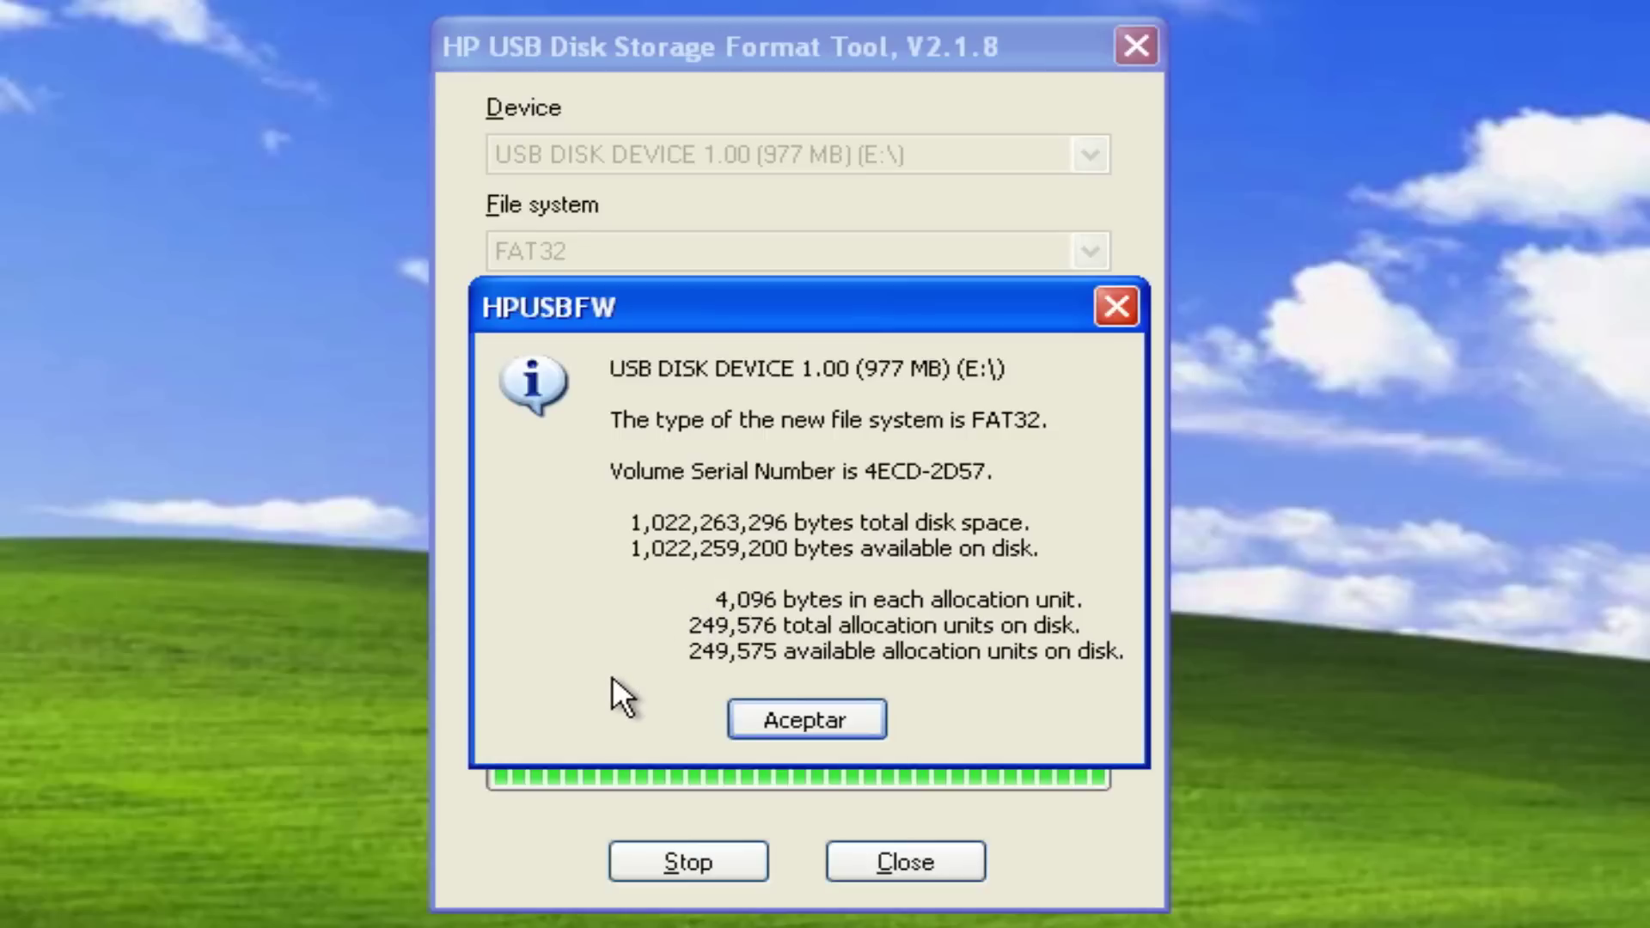
click(791, 719)
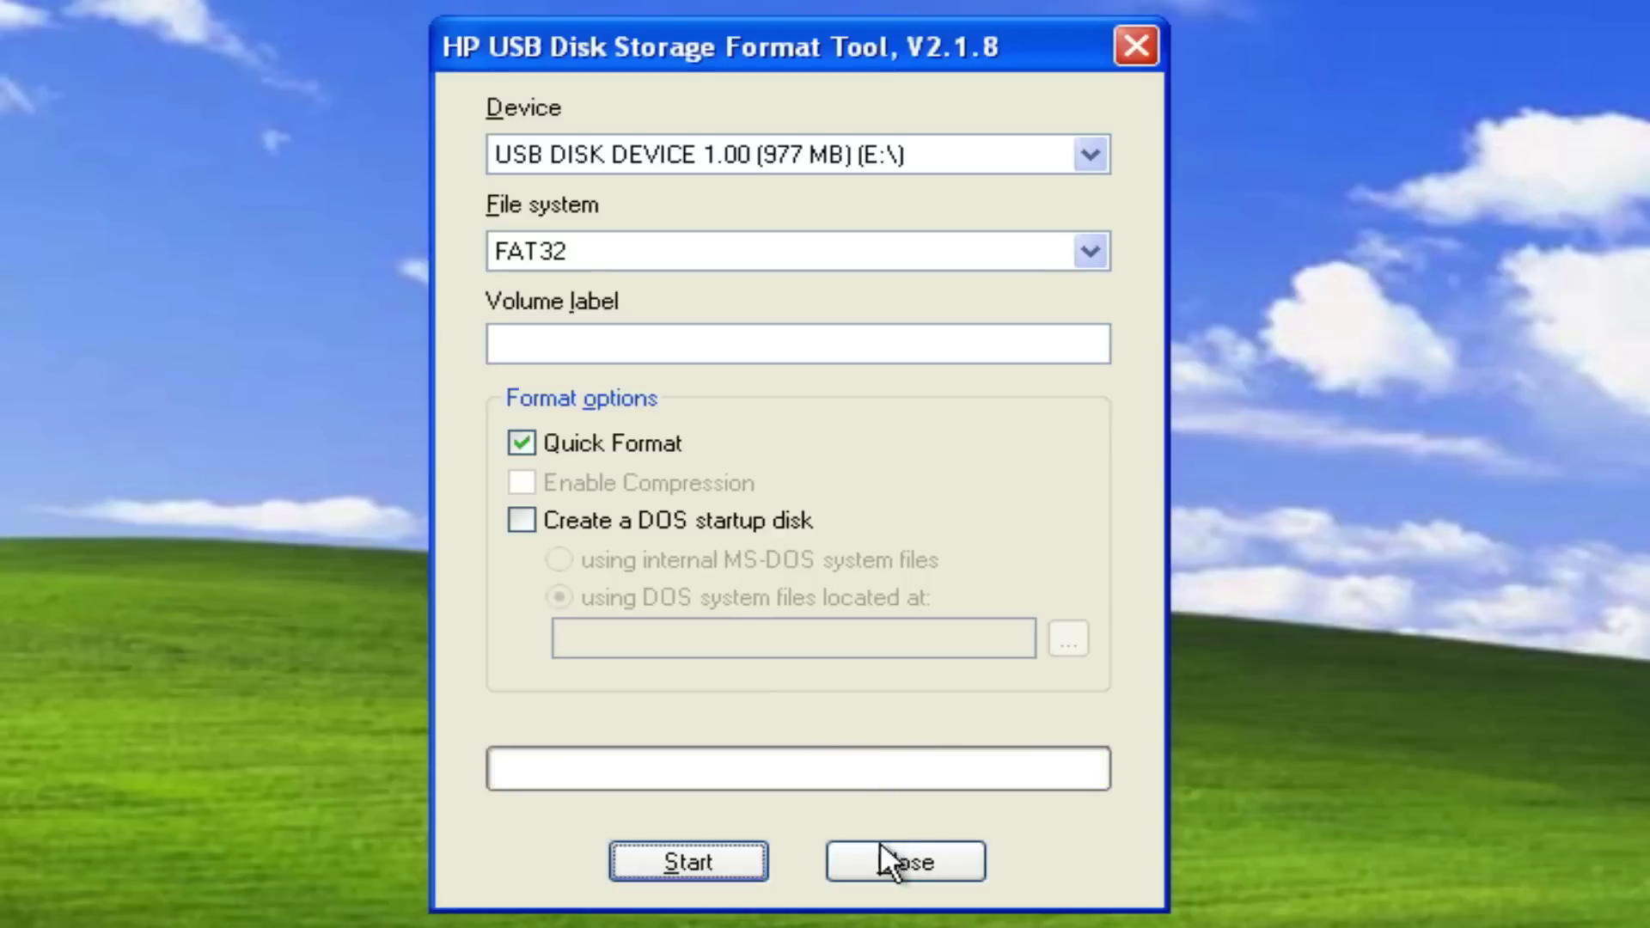